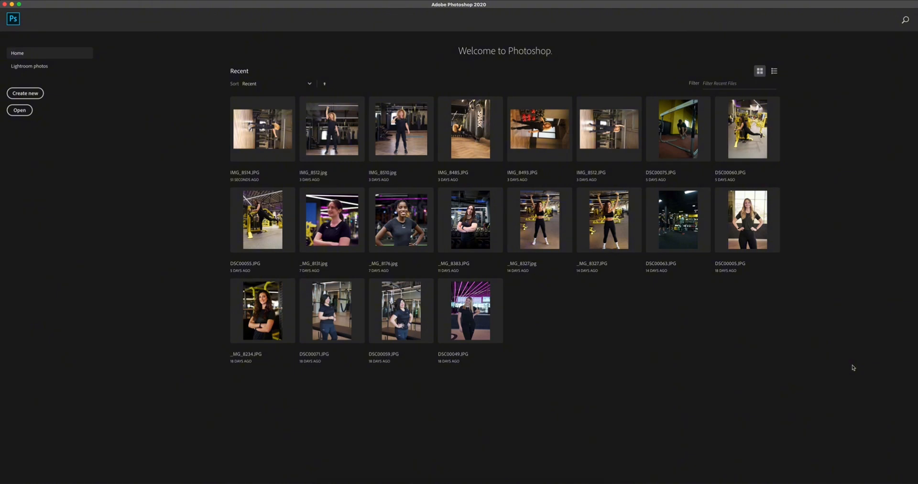
Open the photo IMG_8519.JPG from the photo-shoot folder on the external drive.
key(super+o)
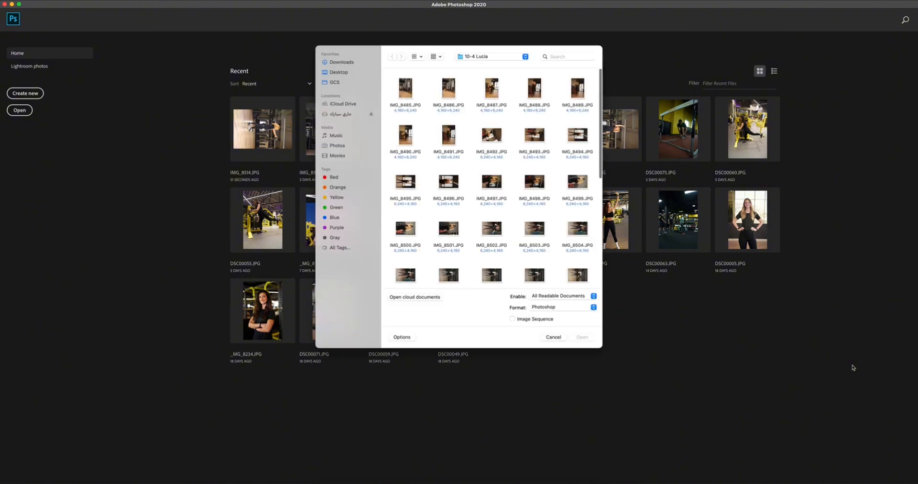
click(339, 115)
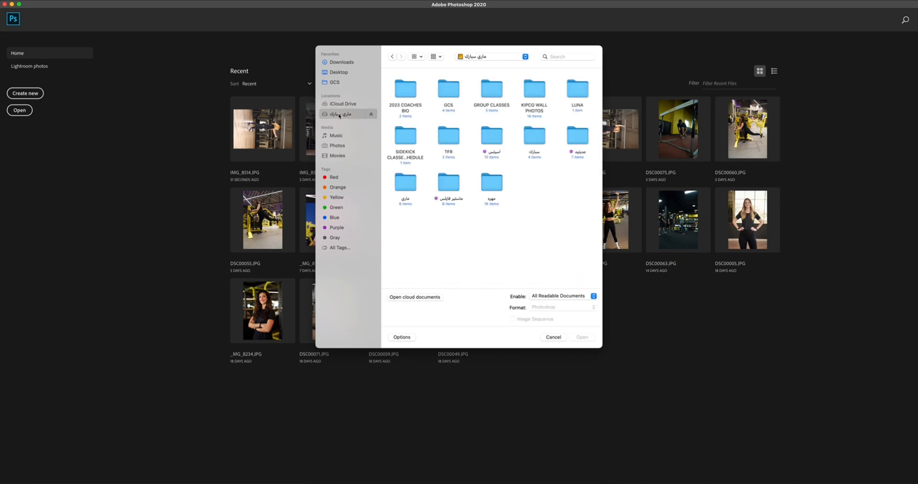
double_click(535, 137)
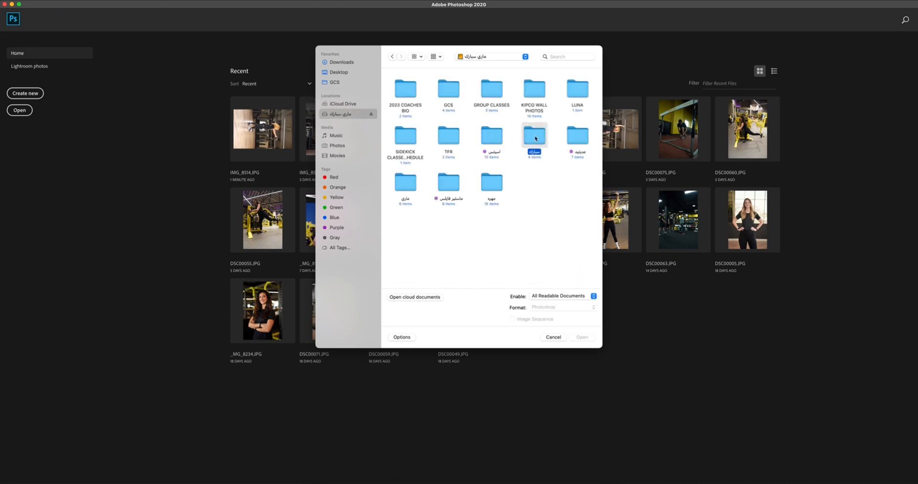
double_click(405, 90)
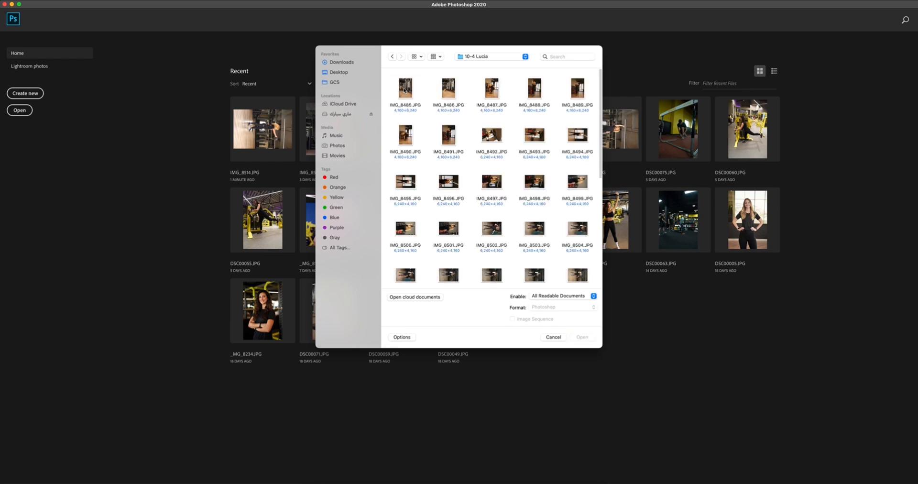
scroll(539, 177, down, 5)
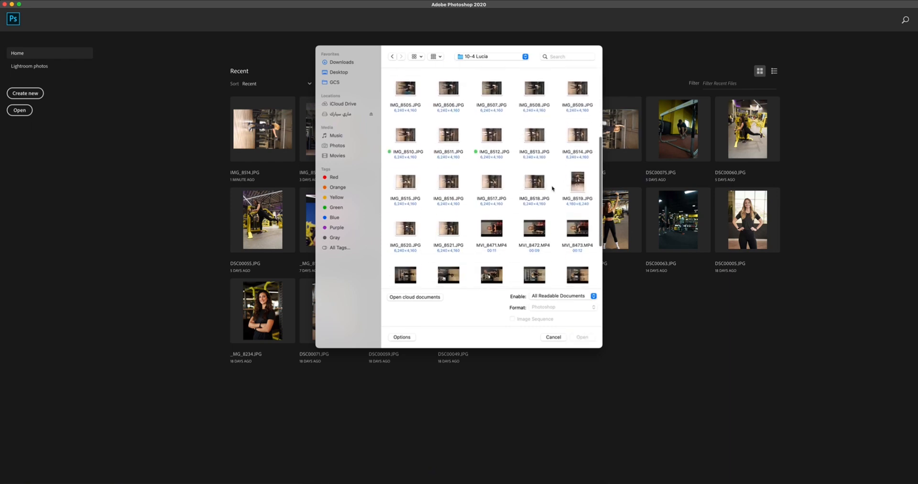
scroll(550, 188, down, 1)
click(580, 168)
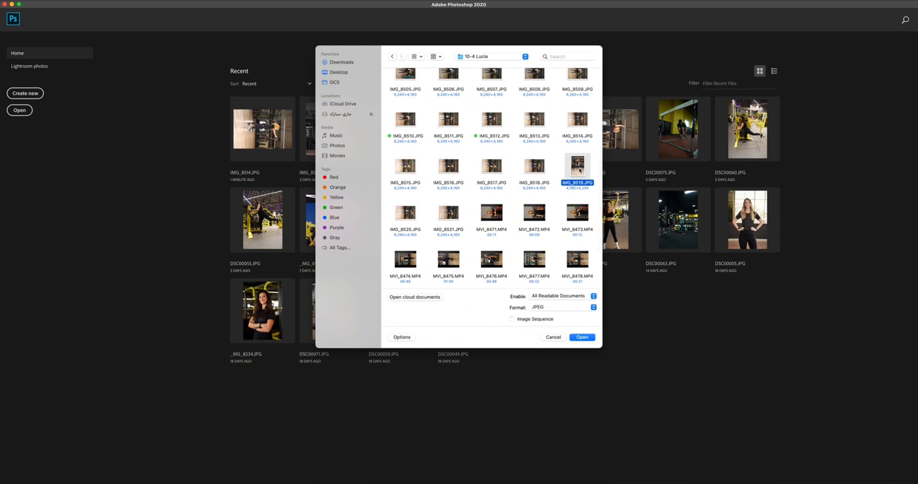
click(582, 337)
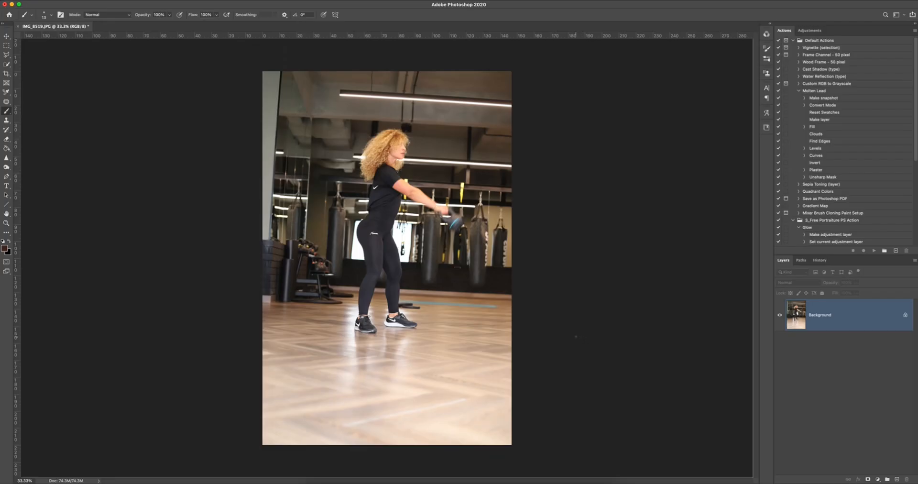
Set up a square crop around the woman and rotate the photo inside it to straighten the background.
key(z)
drag(548, 254, 521, 241)
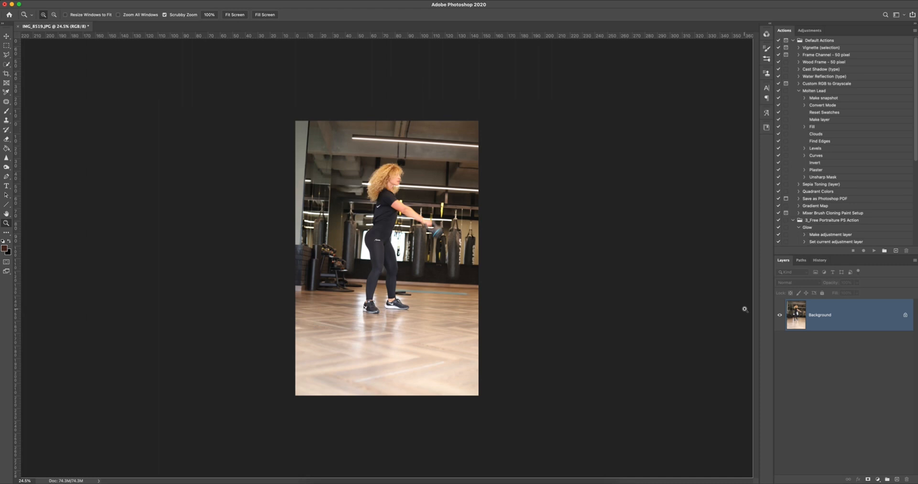
key(c)
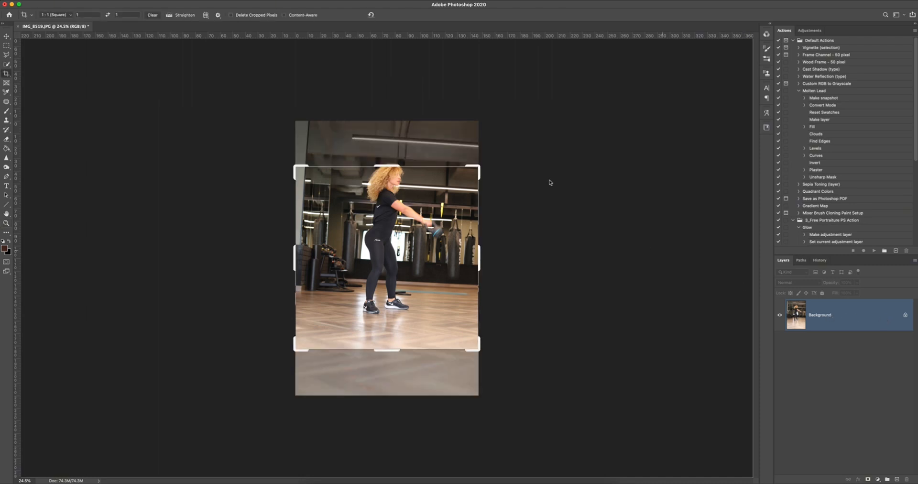
drag(512, 156, 511, 151)
drag(400, 212, 400, 226)
drag(521, 168, 529, 149)
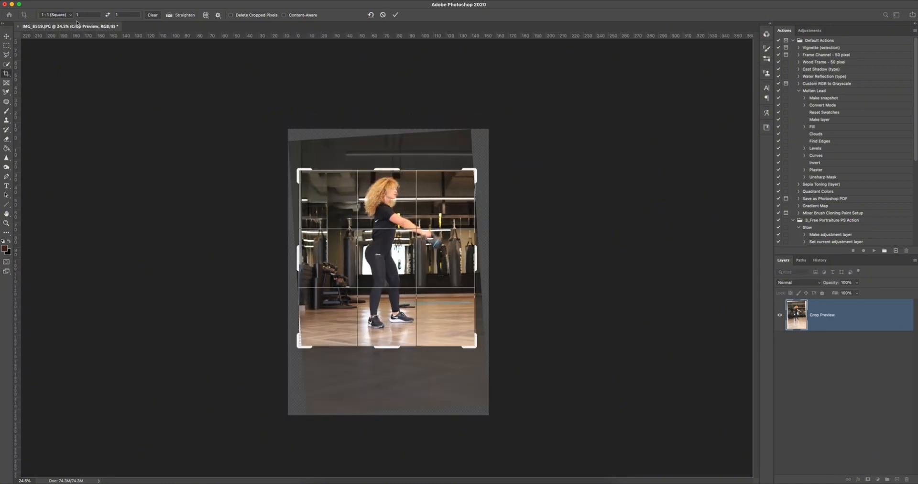
Using the 1:1 (Square) ratio, shift the photo slightly down in the frame, fine-tune its rotation and apply the crop.
click(70, 14)
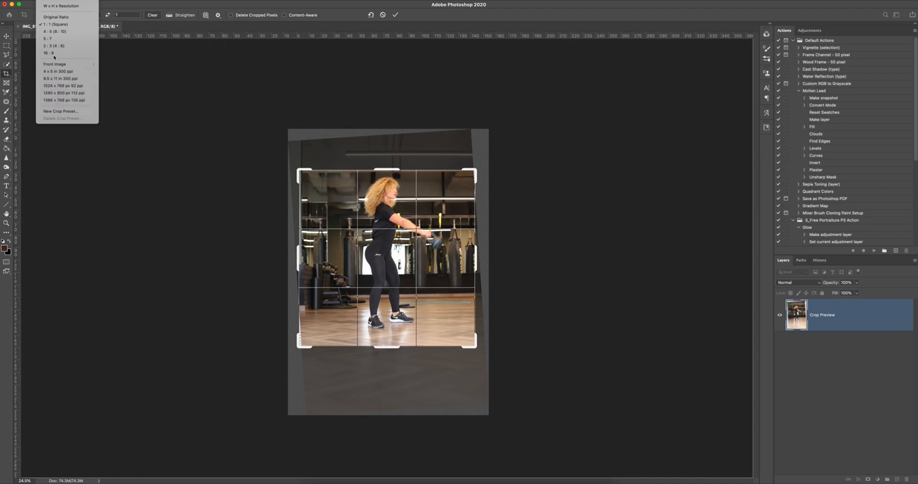
click(55, 25)
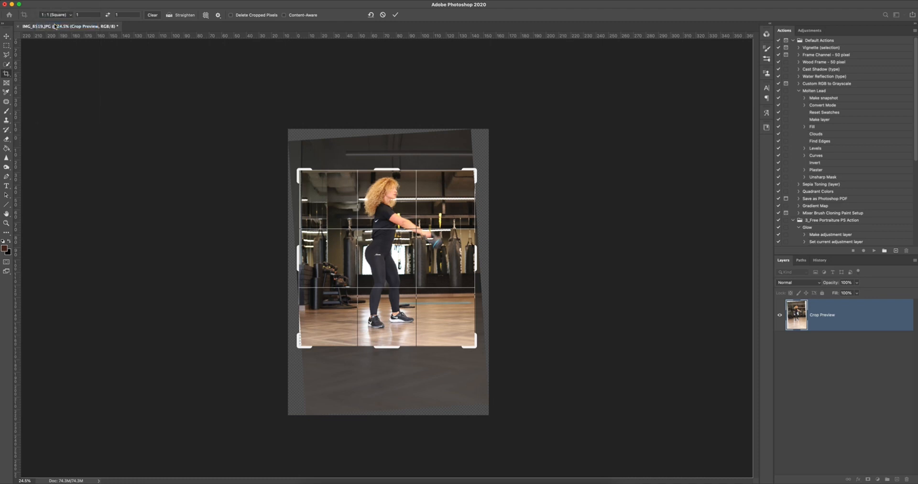
drag(409, 203, 410, 209)
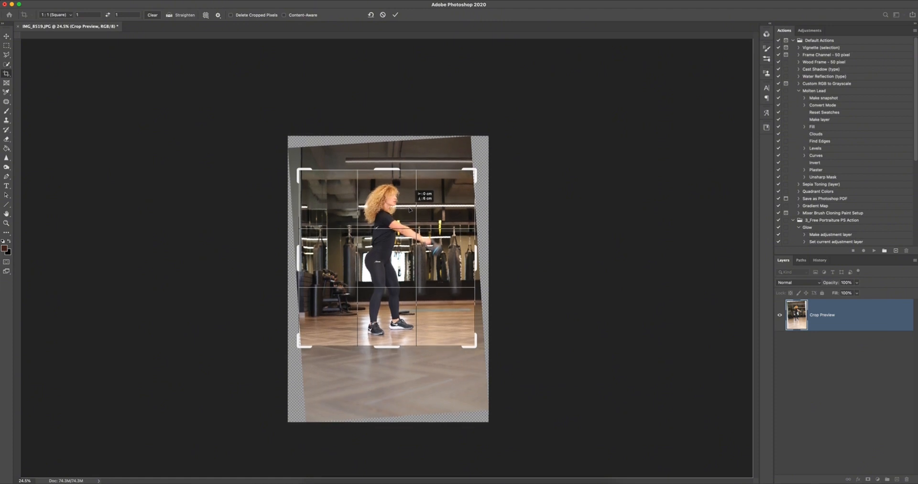
mouse_move(516, 156)
mouse_down()
mouse_move(529, 148)
mouse_move(516, 159)
mouse_up()
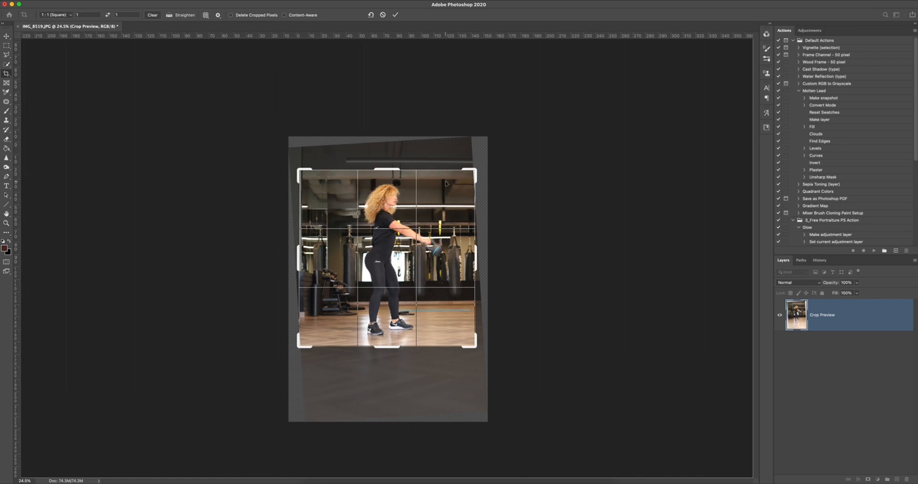
drag(403, 196, 406, 198)
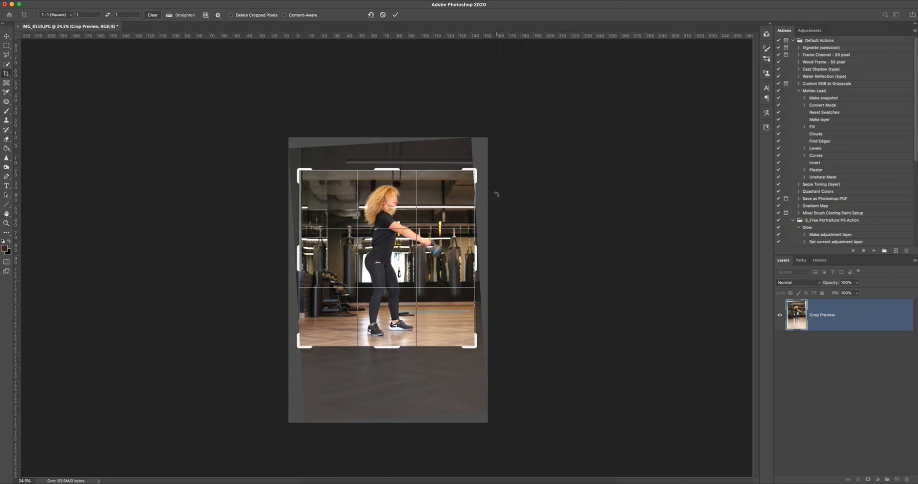
scroll(497, 193, up, 1)
scroll(497, 194, up, 2)
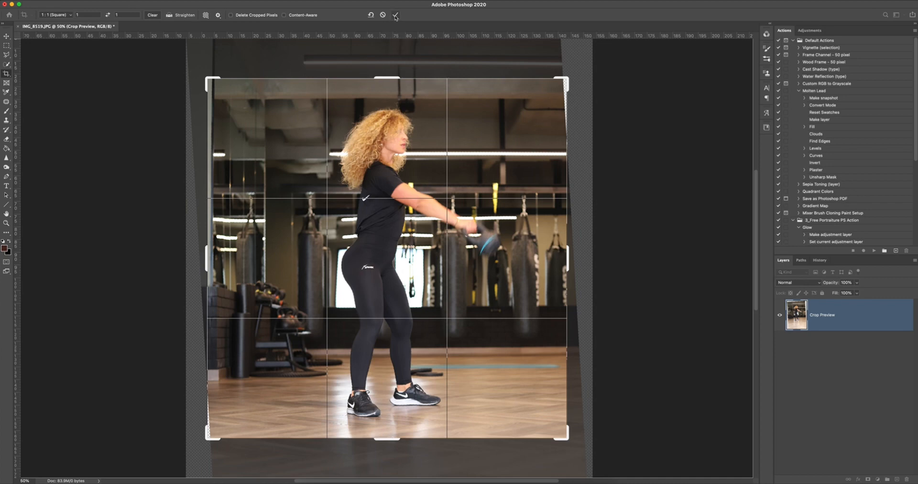
click(396, 16)
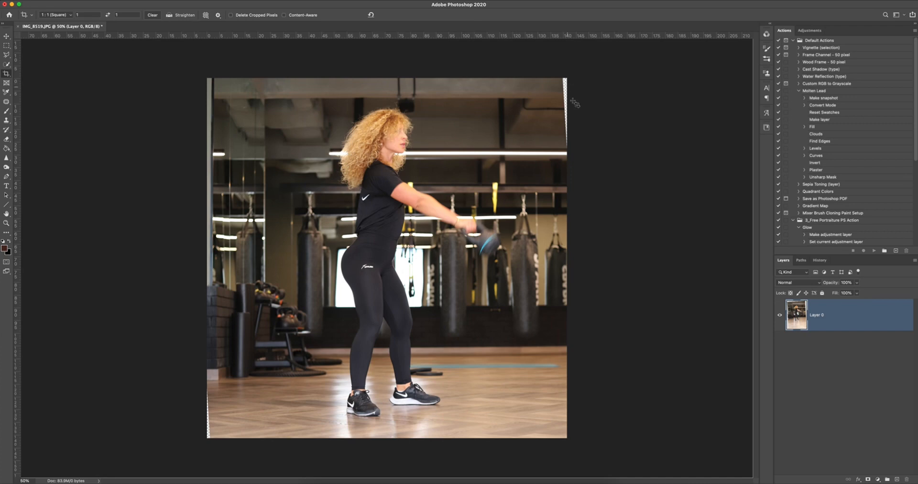
Select the empty transparent wedge along the photo's upper-right edge with the Polygonal Lasso tool.
key(v)
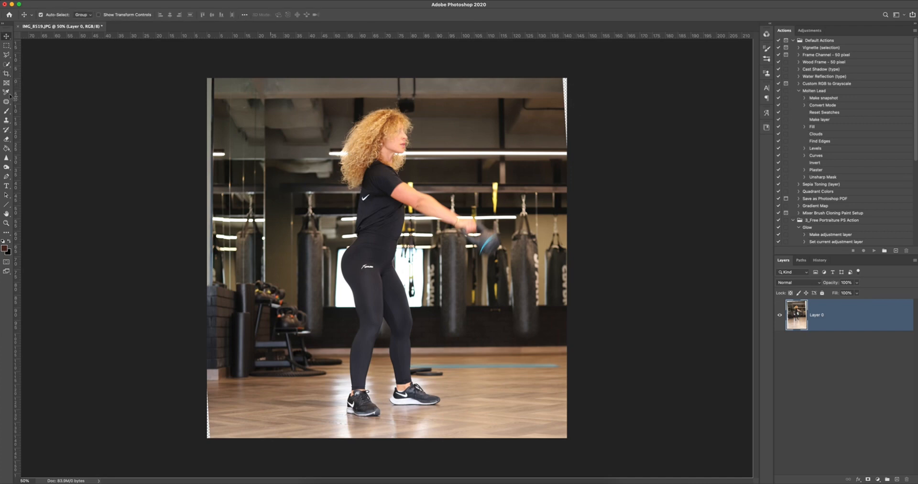
click(612, 105)
key(l)
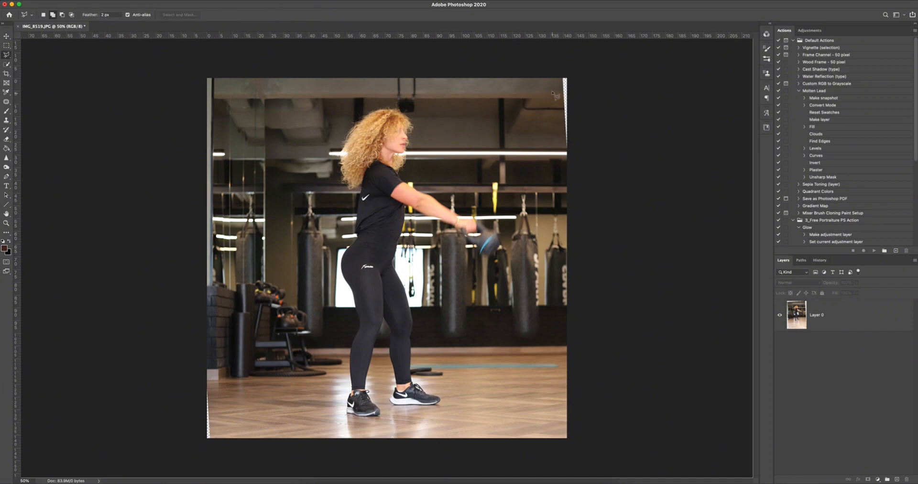
click(7, 56)
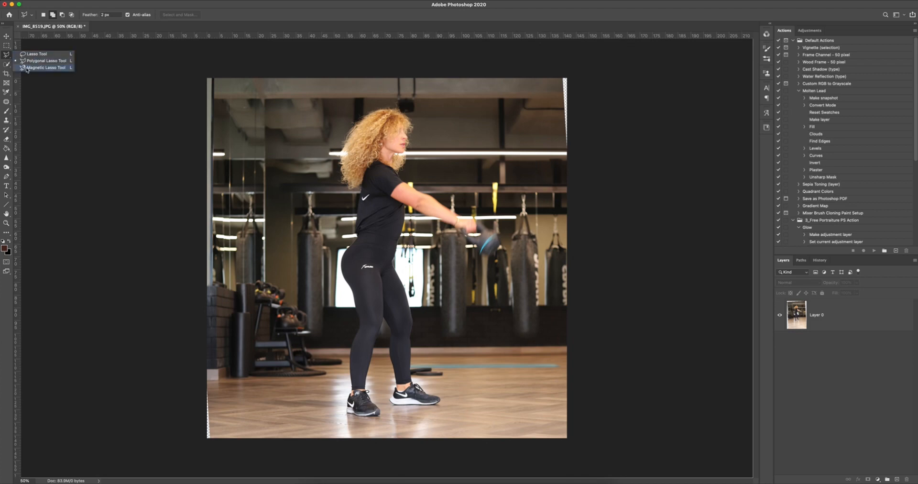
click(32, 63)
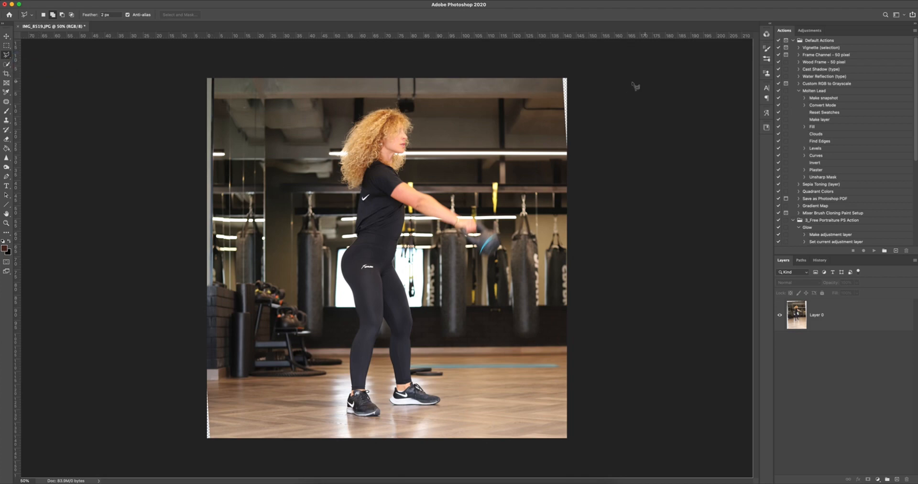
click(558, 75)
click(568, 165)
click(573, 72)
click(561, 76)
Fill the selected wedge on Layer 0 using Content-Aware Fill output to a new layer, and clear the selection.
click(73, 1)
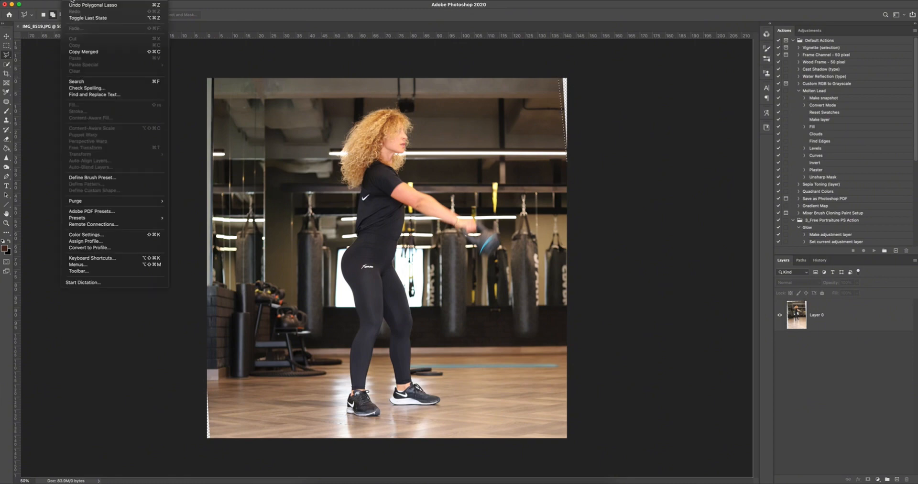
click(835, 321)
click(834, 320)
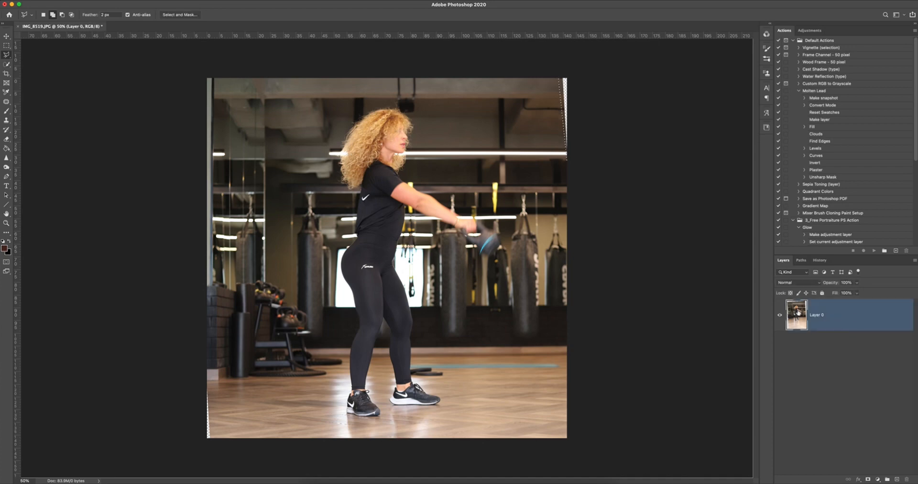
click(71, 1)
click(93, 118)
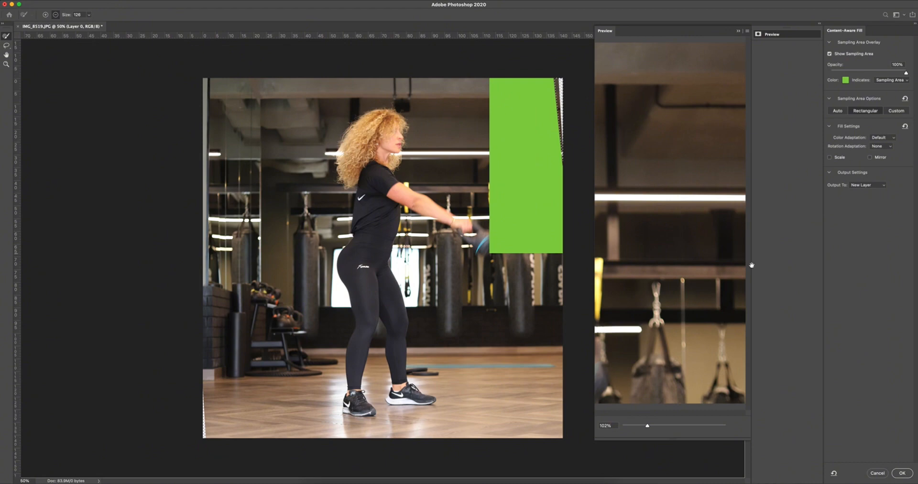
click(902, 473)
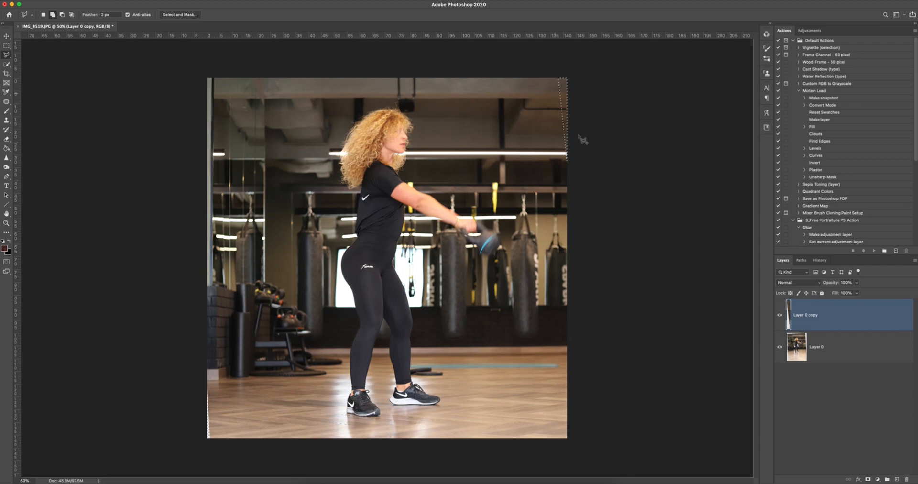
key(ctrl+d)
Compare the photo with and without the fill, merge the fill layer with Layer 0 and duplicate the merged layer.
click(780, 317)
click(780, 316)
click(780, 317)
click(780, 317)
shift+click(846, 353)
key(super+e)
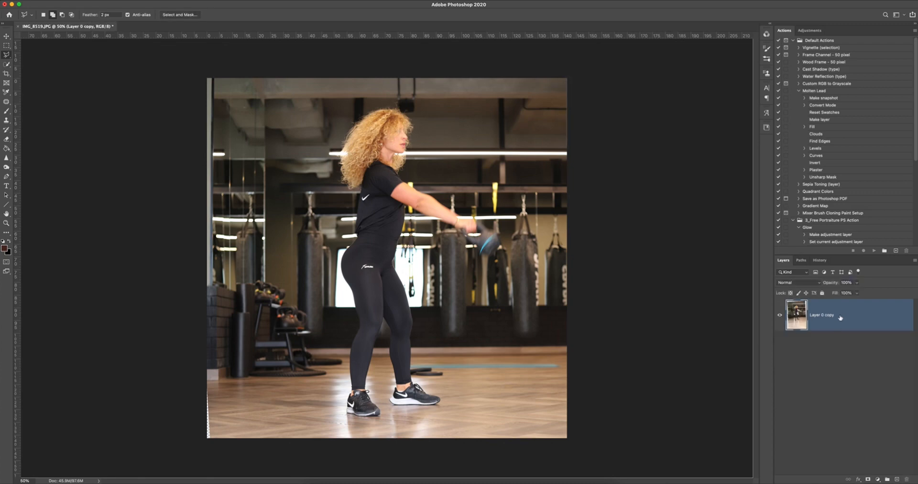
key(super+j)
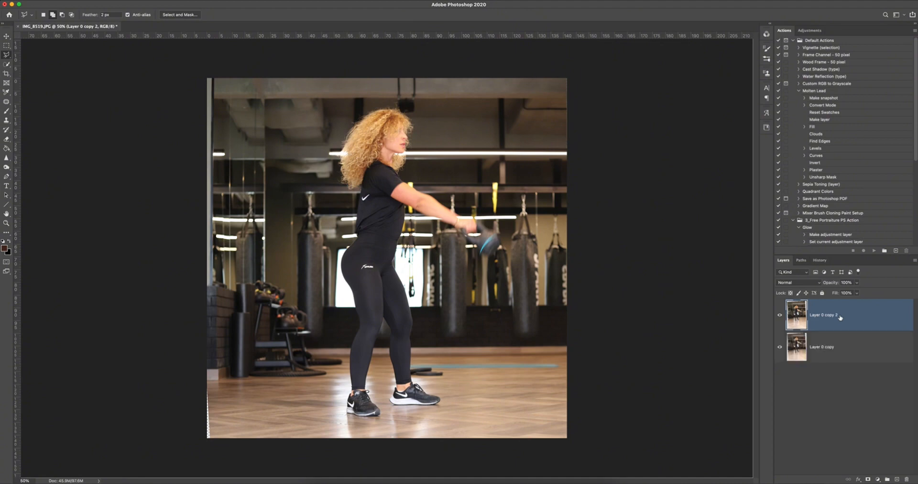
Set up the Quick Selection tool with a larger brush for working on the duplicated layer.
key(z)
drag(498, 258, 456, 255)
drag(394, 187, 466, 199)
key(w)
key(ctrl+0)
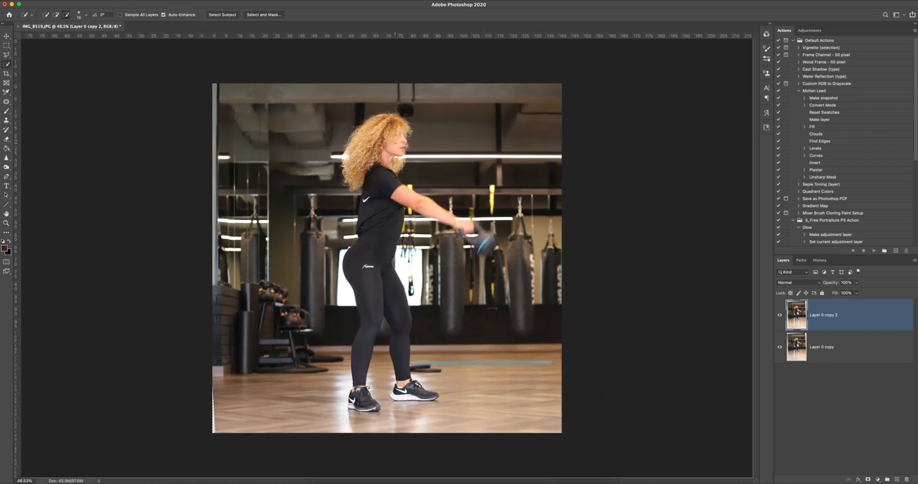
key(bracketright)
key(bracketright)
key(bracketright)
key(bracketright)
click(397, 147)
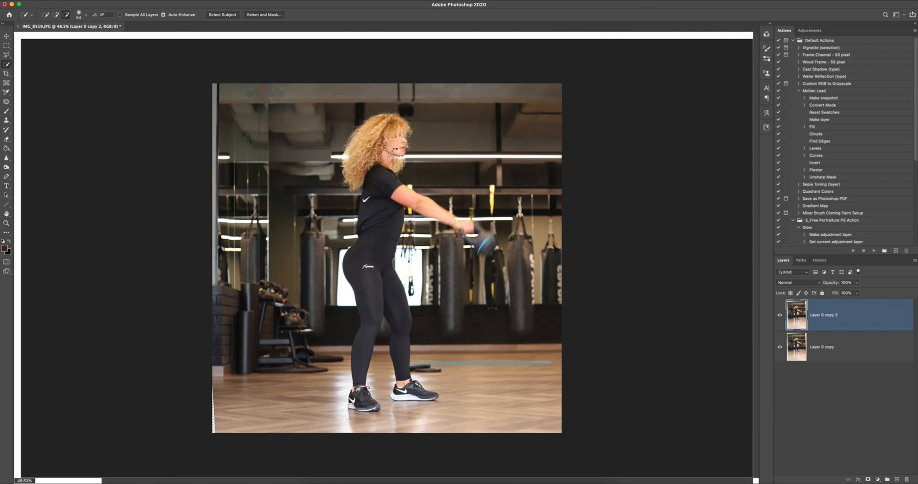
key(ctrl+d)
key(ctrl+r)
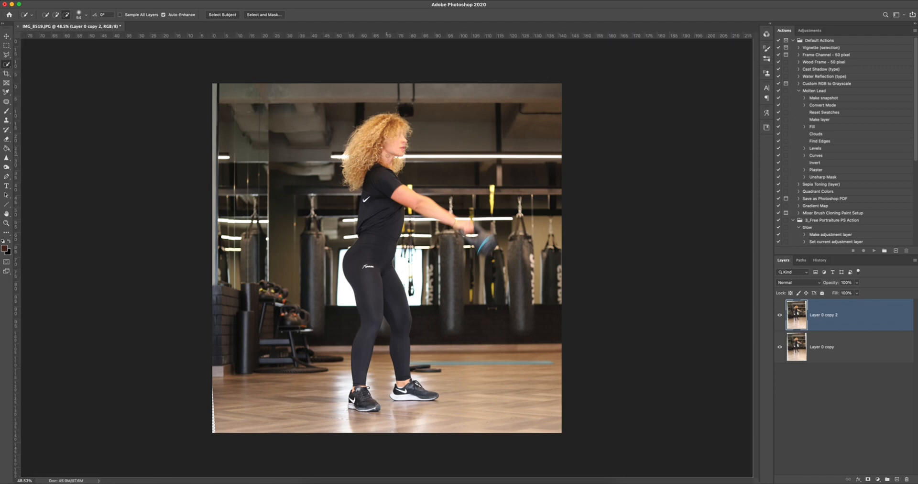
Select the skin of the woman's face and neck with Quick Selection in add mode, refining the area near the hair.
click(55, 15)
mouse_move(404, 143)
mouse_down()
mouse_move(392, 152)
mouse_move(385, 144)
mouse_up()
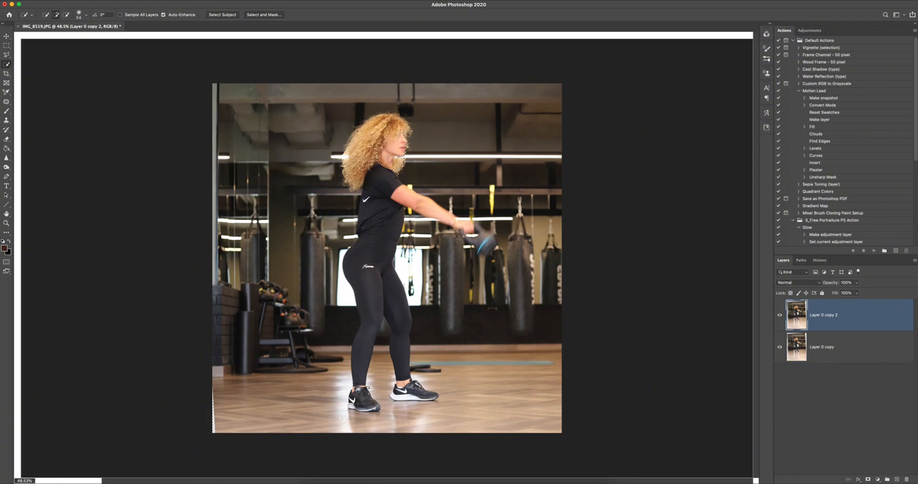
click(403, 123)
key(alt)
Add the woman's outstretched arm and hand to the skin selection, and clean up the selection edges around the hand and face.
click(415, 198)
key(alt)
alt+click(409, 215)
alt+click(472, 215)
drag(454, 215, 430, 199)
key(super+z)
key(alt)
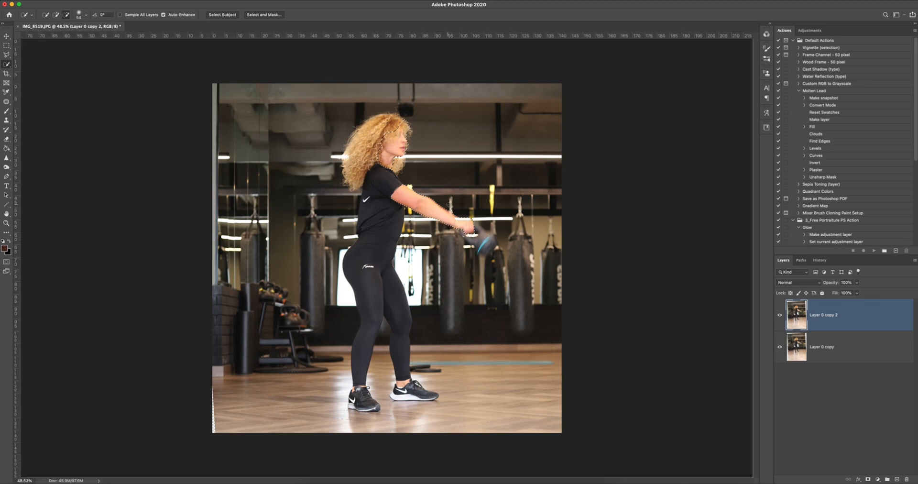
alt+click(458, 216)
key(alt)
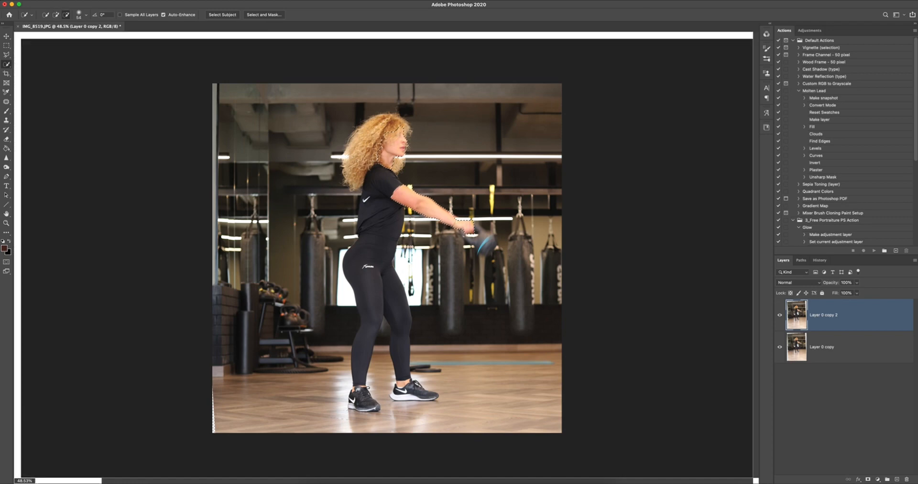
alt+click(411, 151)
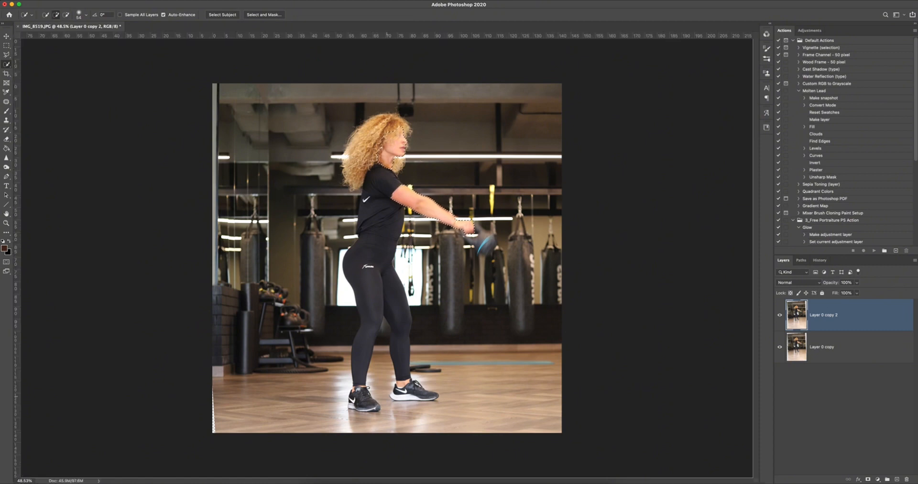
Add the bare skin of both ankles above the shoes to the Quick Selection.
scroll(387, 388, up, 7)
drag(422, 382, 418, 382)
click(420, 381)
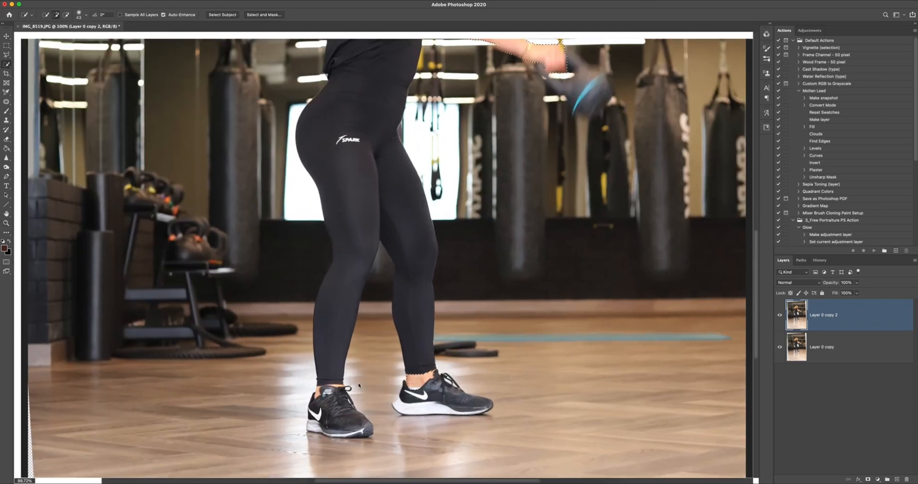
drag(359, 385, 349, 385)
key(super+r)
key(super+z)
drag(341, 385, 338, 386)
click(337, 385)
key(z)
mouse_move(392, 369)
mouse_down()
mouse_move(356, 371)
mouse_move(375, 372)
mouse_up()
key(w)
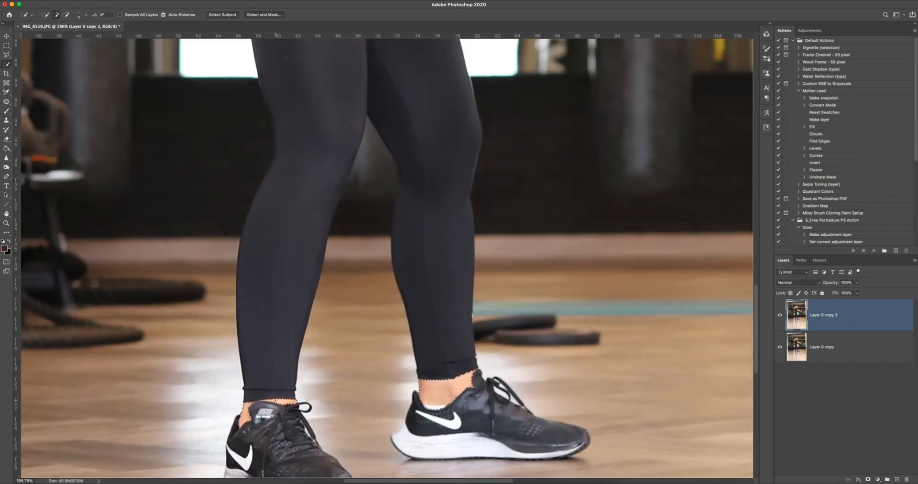
Play the Skin Color action from the 4_Free Portraiture PS Action set and invert the new layer's mask so the tint covers only skin.
key(z)
drag(394, 369, 292, 366)
key(w)
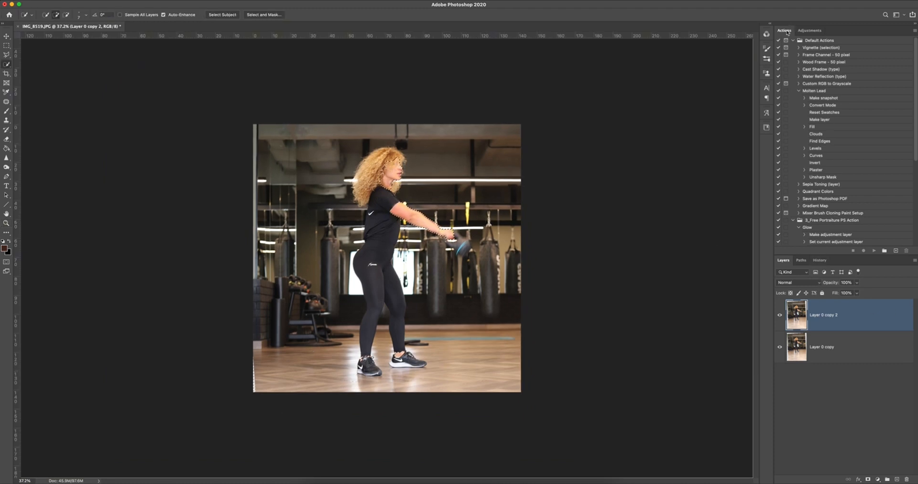
scroll(885, 93, down, 5)
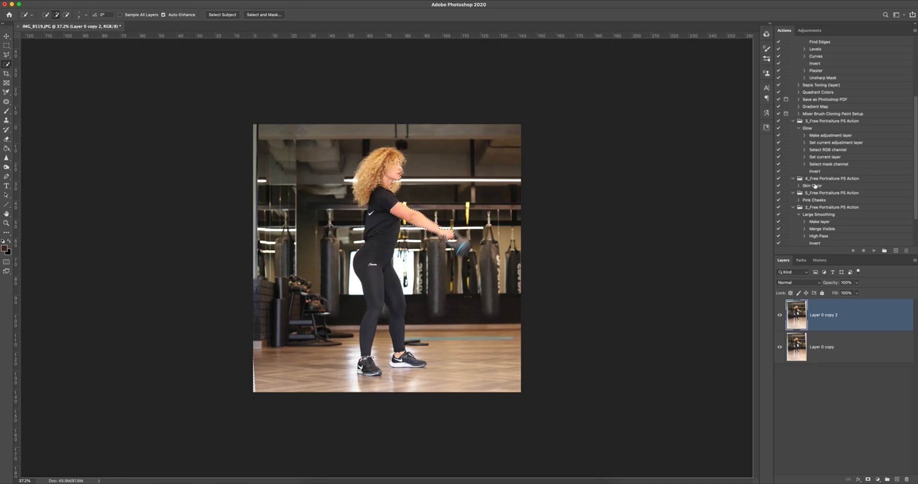
click(815, 186)
click(822, 180)
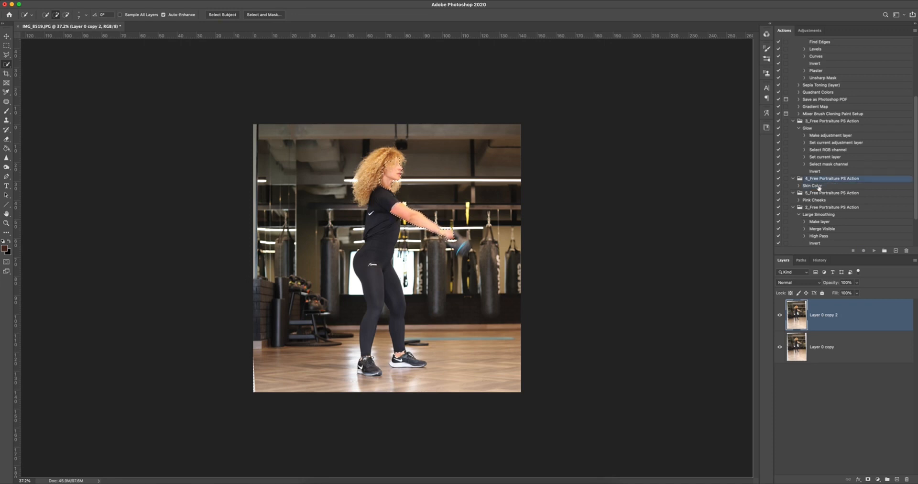
click(823, 187)
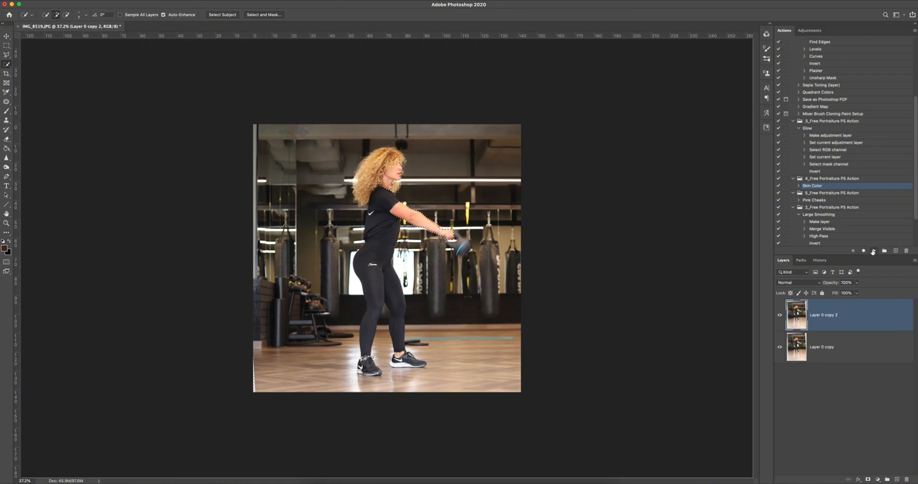
click(873, 252)
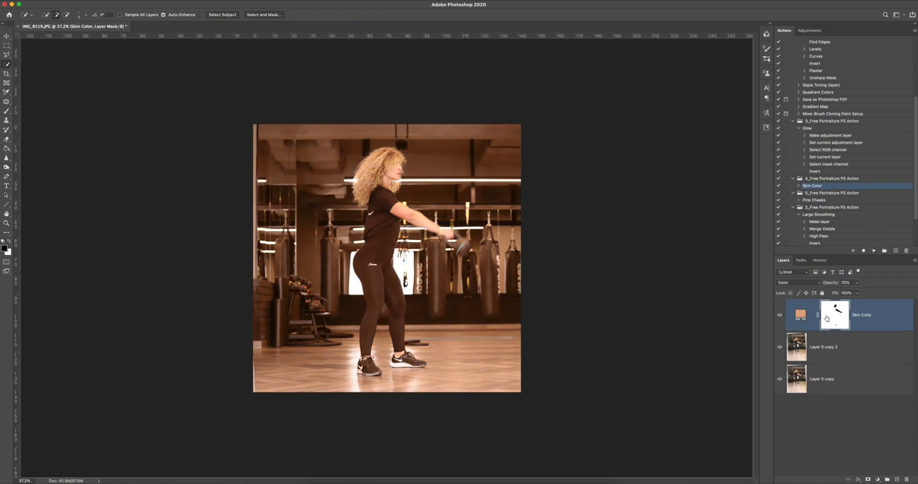
key(super+i)
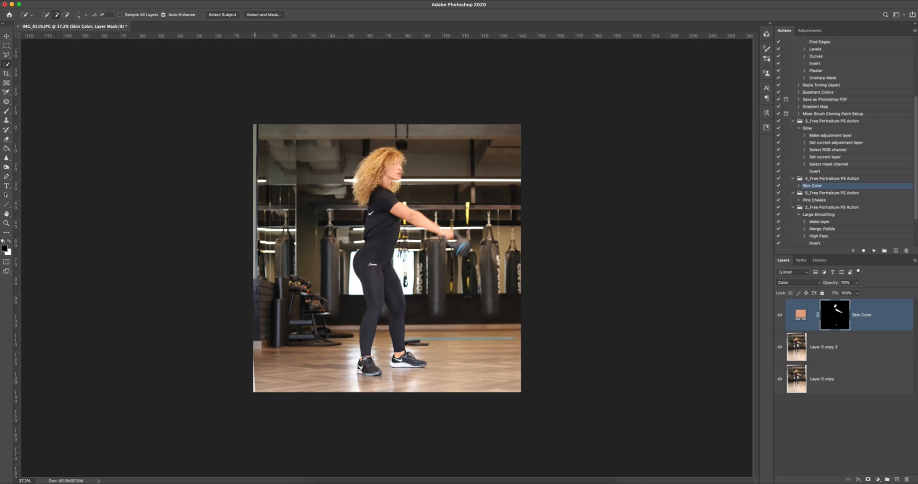
Fill the empty wedge at the lower-left corner of Layer 0 copy 2 with Content-Aware Fill on a new layer and merge it down.
click(844, 347)
key(l)
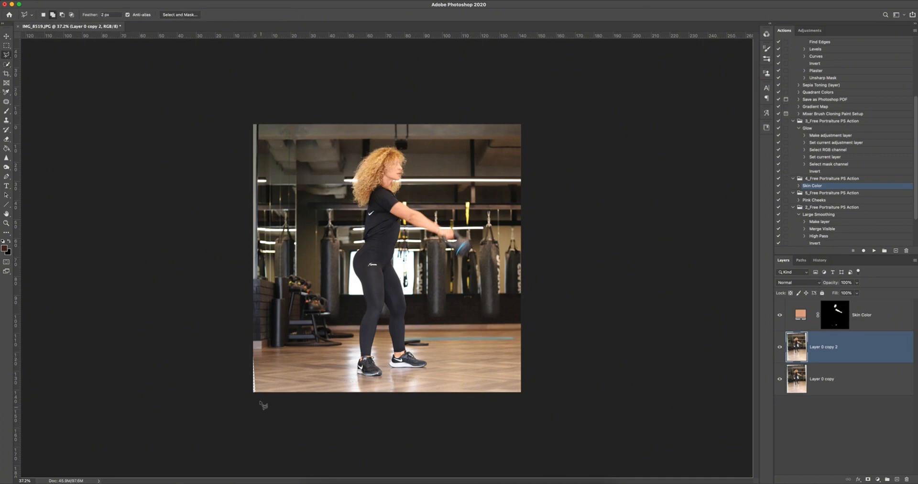
mouse_move(260, 395)
mouse_down()
mouse_move(254, 349)
mouse_move(248, 392)
mouse_move(263, 399)
mouse_up()
click(72, 0)
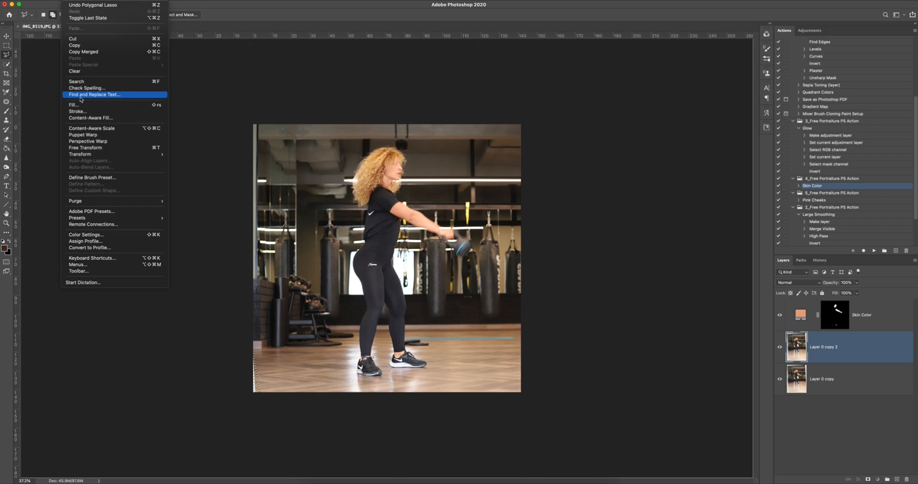
click(86, 120)
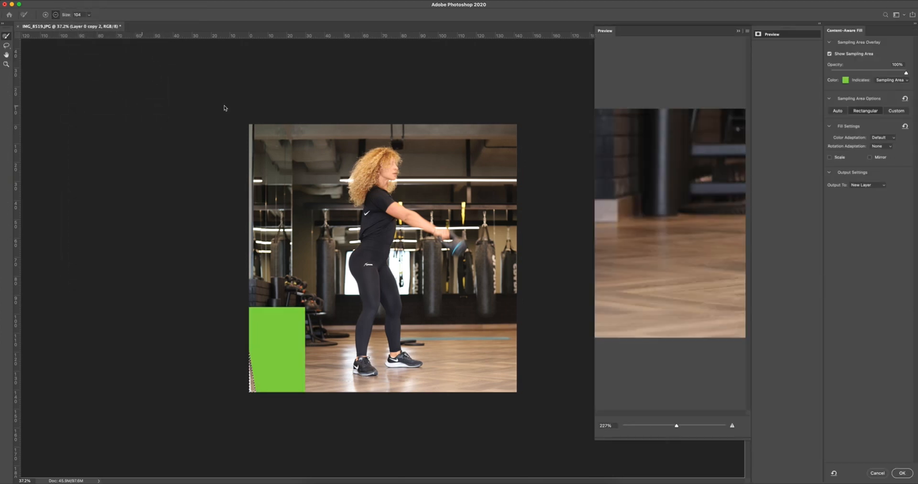
click(903, 473)
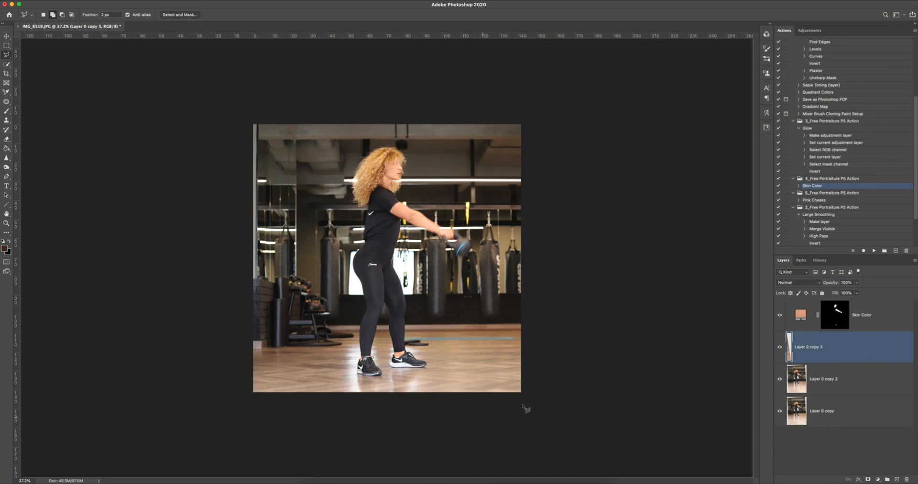
key(ctrl+e)
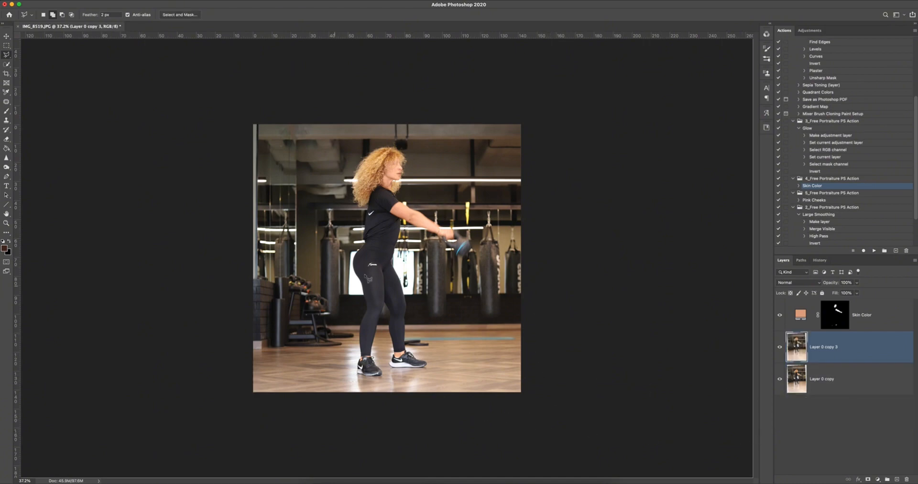
Paint black on the Skin Color layer's mask over the hair strands around the forehead, eye and ear with a soft brush.
key(z)
drag(401, 165, 416, 164)
key(l)
click(834, 316)
scroll(459, 240, up, 4)
key(z)
drag(403, 201, 407, 199)
key(l)
click(6, 111)
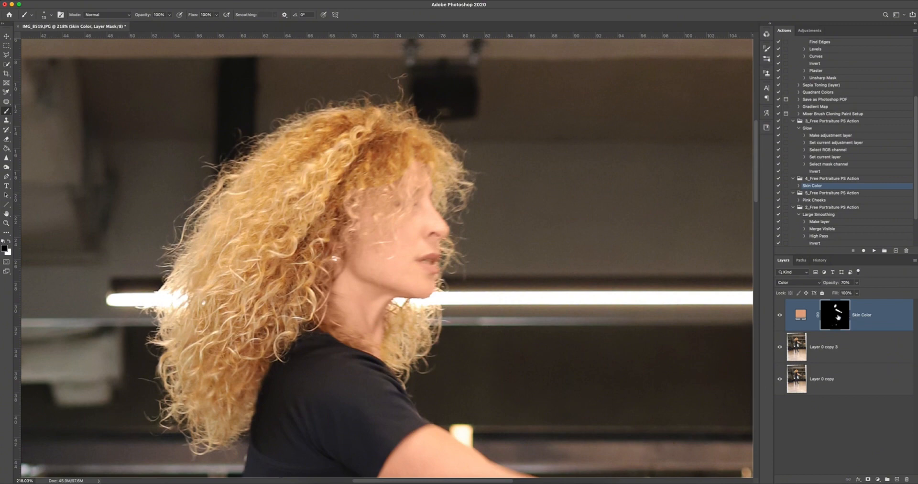
ctrl+alt+click(416, 212)
drag(414, 212, 416, 206)
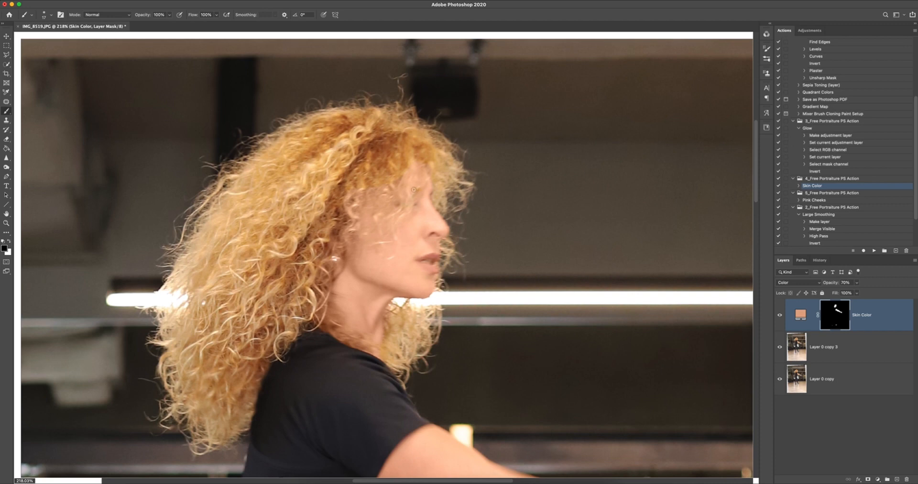
mouse_move(406, 189)
mouse_down()
mouse_move(396, 173)
mouse_move(397, 183)
mouse_move(352, 208)
mouse_up()
drag(400, 215, 409, 182)
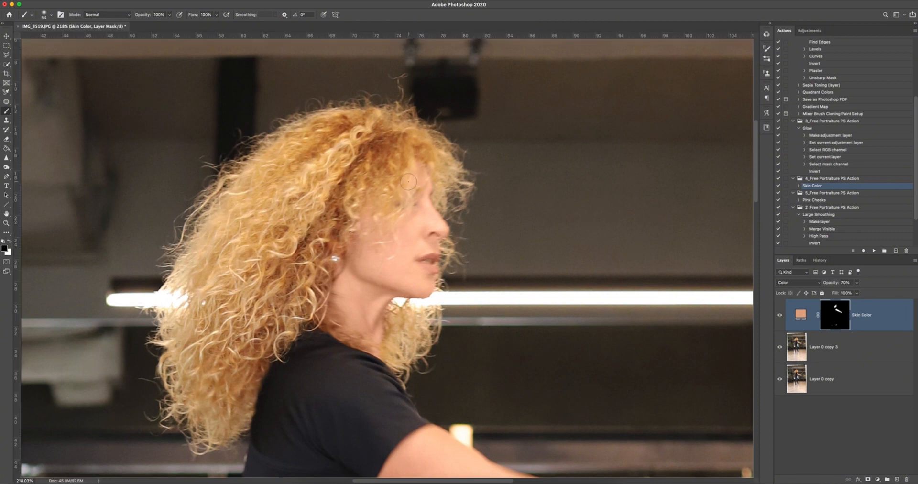
drag(394, 215, 391, 226)
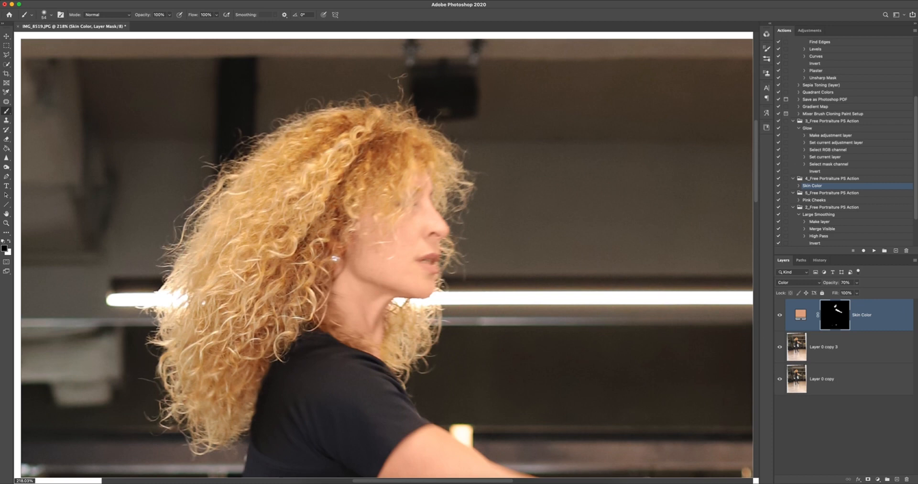
Compare the arm and whole figure with the Skin Color layer hidden and shown, and examine the ankle skin up close.
drag(457, 379, 425, 199)
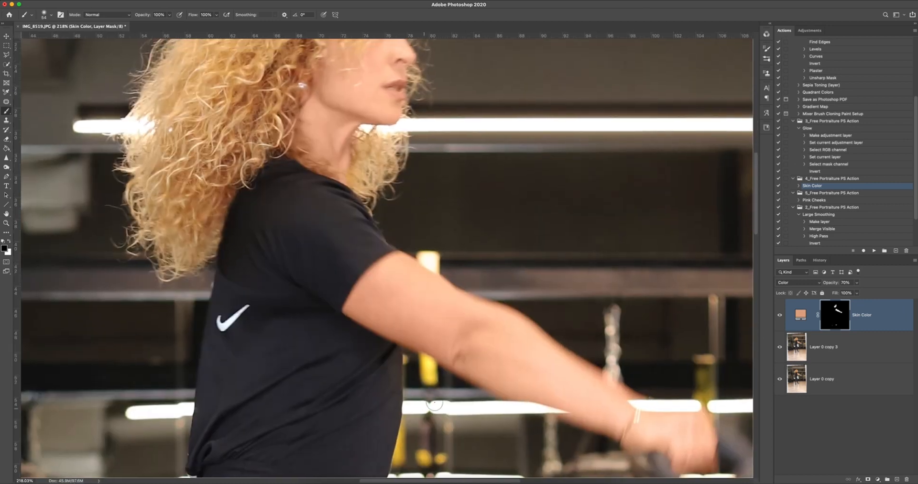
click(779, 316)
click(780, 315)
click(781, 315)
click(781, 314)
key(z)
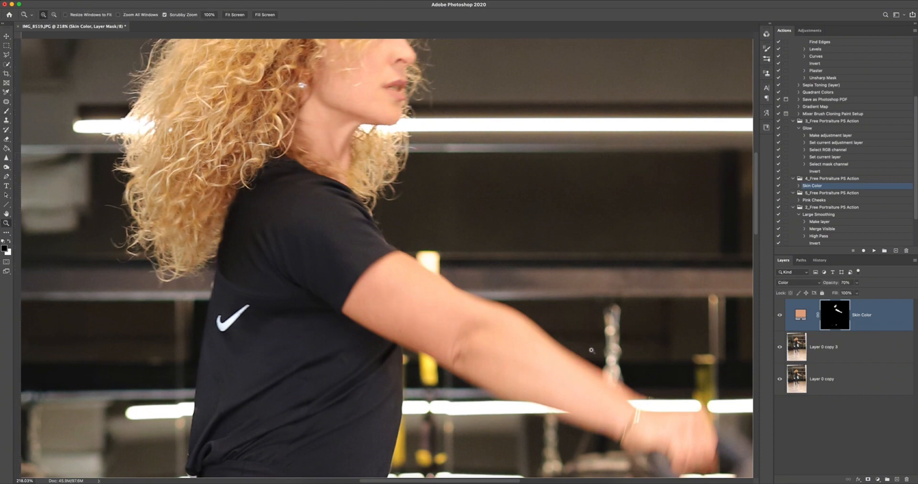
drag(591, 350, 579, 350)
key(b)
click(781, 316)
click(781, 316)
key(z)
drag(619, 369, 578, 368)
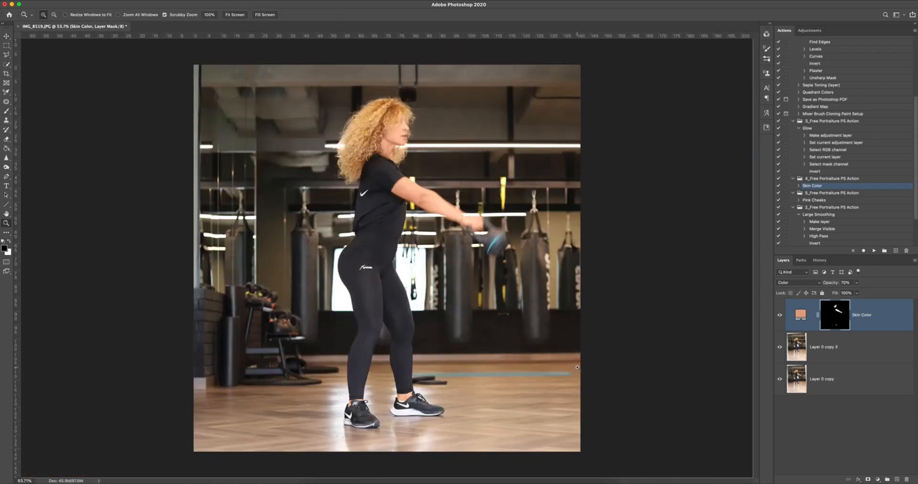
key(b)
key(z)
drag(348, 409, 419, 400)
key(b)
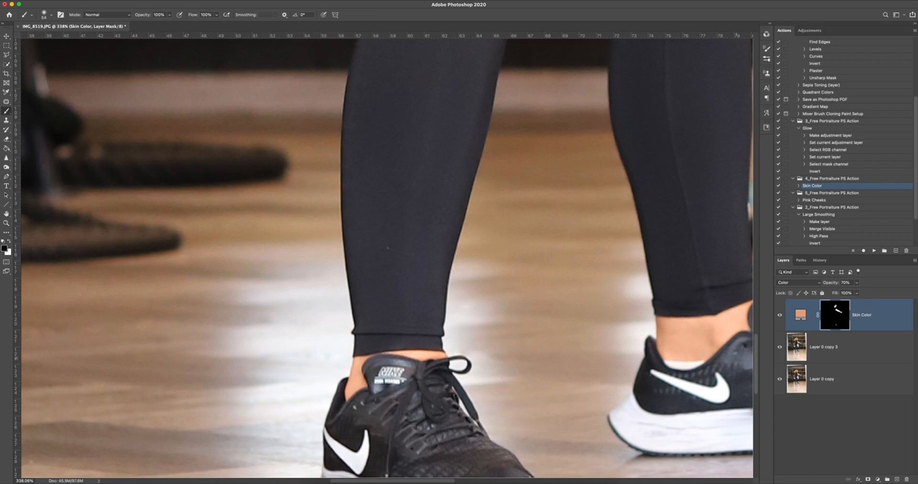
drag(622, 376, 471, 366)
key(z)
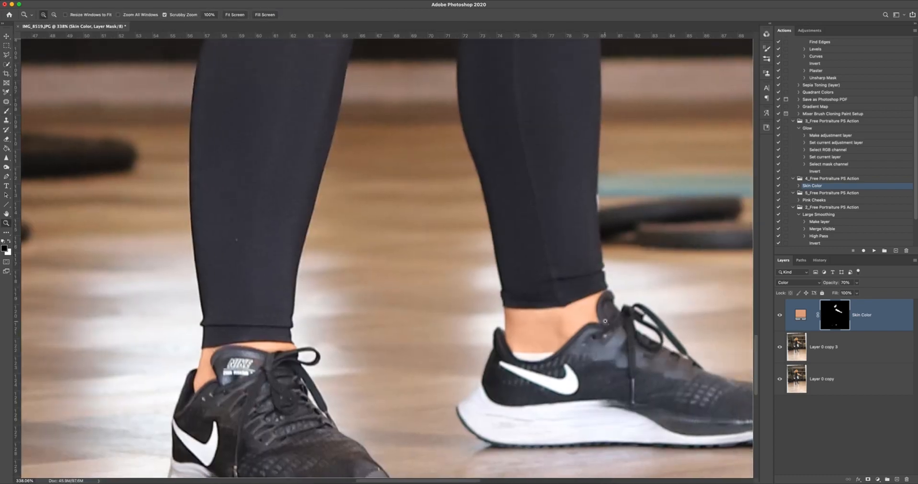
Paint black over the lips on the Skin Color mask with a small brush to restore their natural pink.
drag(605, 320, 532, 320)
drag(376, 209, 474, 223)
drag(564, 223, 456, 230)
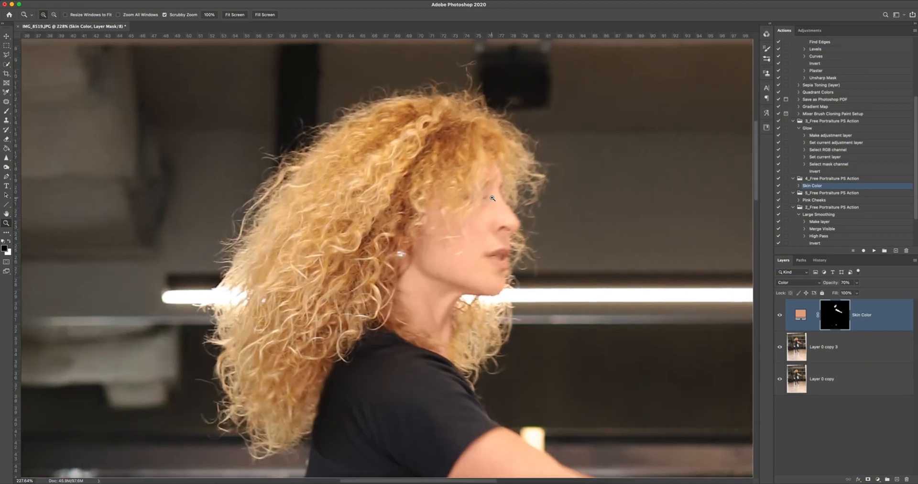
drag(492, 198, 550, 200)
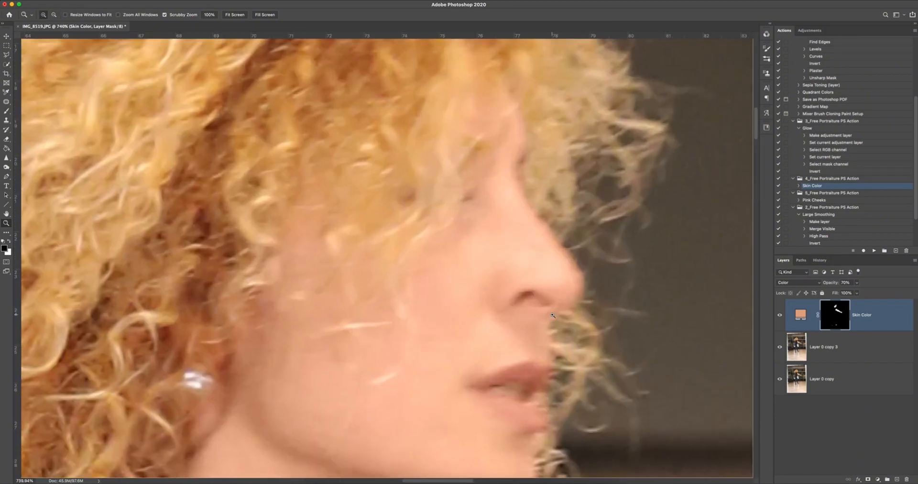
key(b)
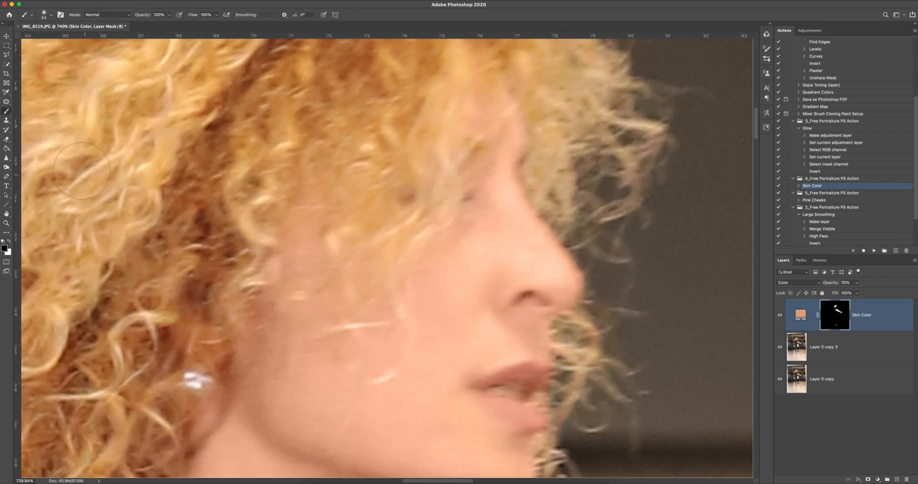
drag(574, 383, 548, 384)
drag(485, 393, 505, 405)
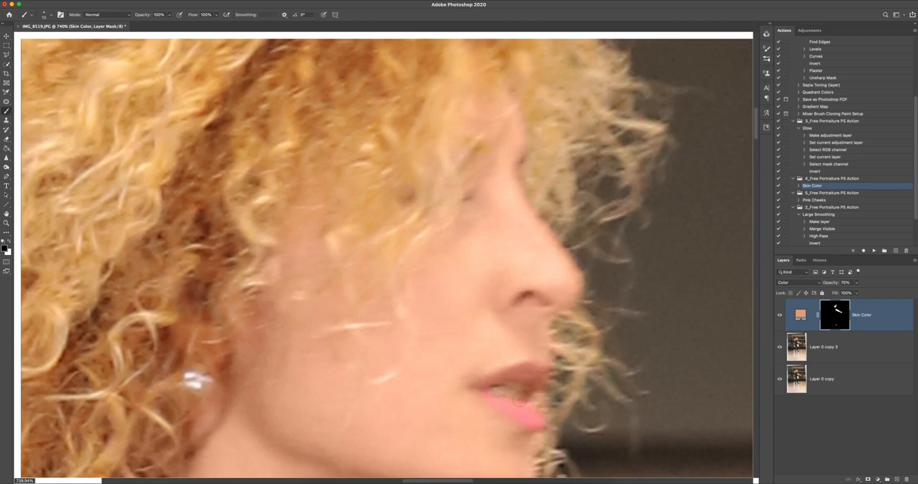
drag(496, 388, 512, 376)
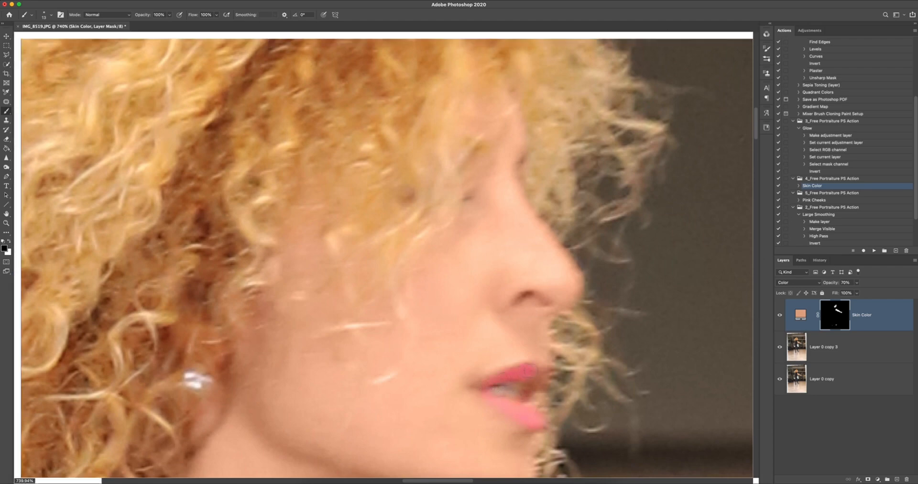
drag(510, 381, 506, 382)
key(super+r)
Compare the face and lips with the Skin Color layer hidden and shown.
click(779, 316)
click(780, 317)
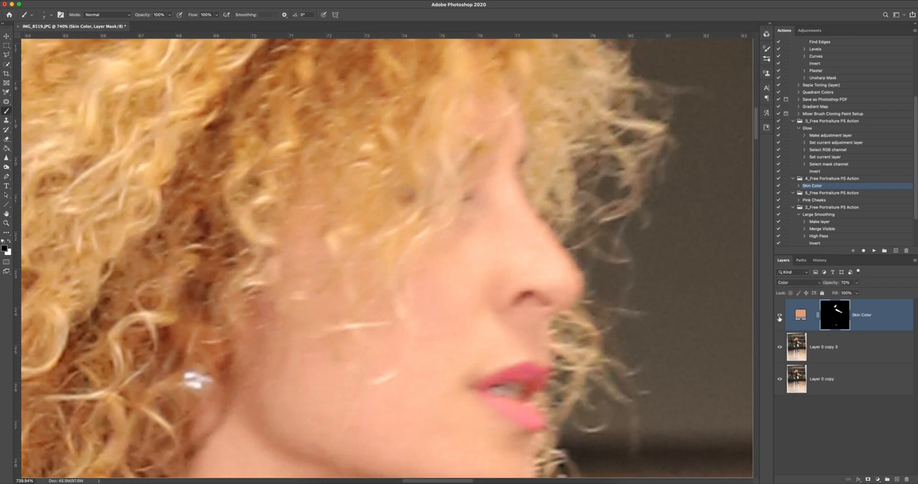
click(780, 317)
click(779, 316)
click(778, 318)
click(779, 320)
click(779, 318)
Dab black over the nostril on the Skin Color mask and compare the face with and without the layer.
click(525, 298)
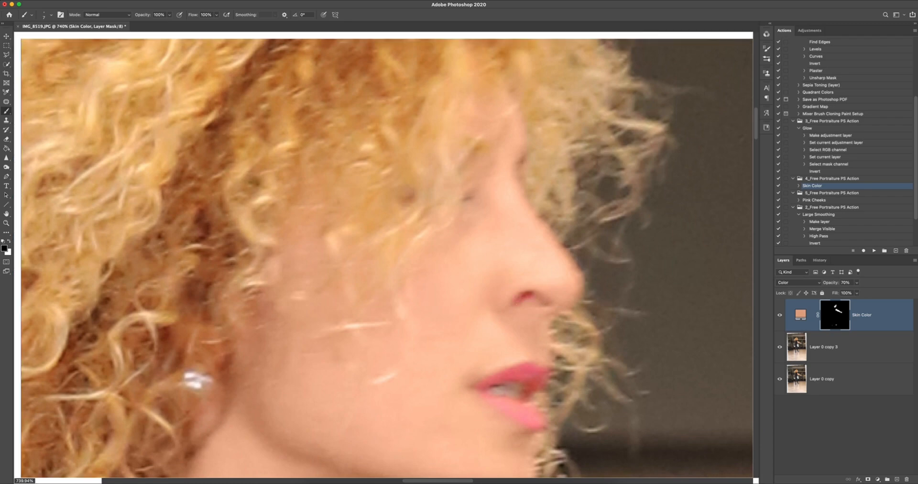
click(780, 315)
click(780, 315)
Compare the upper body with and without the Skin Color layer, and examine the skin of the outstretched arm.
key(z)
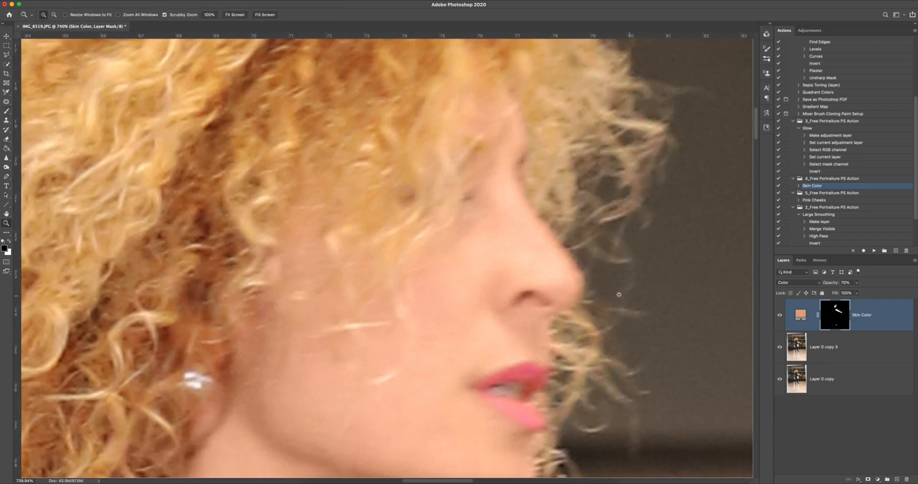
drag(632, 302, 591, 301)
drag(680, 301, 662, 298)
key(ctrl+r)
key(b)
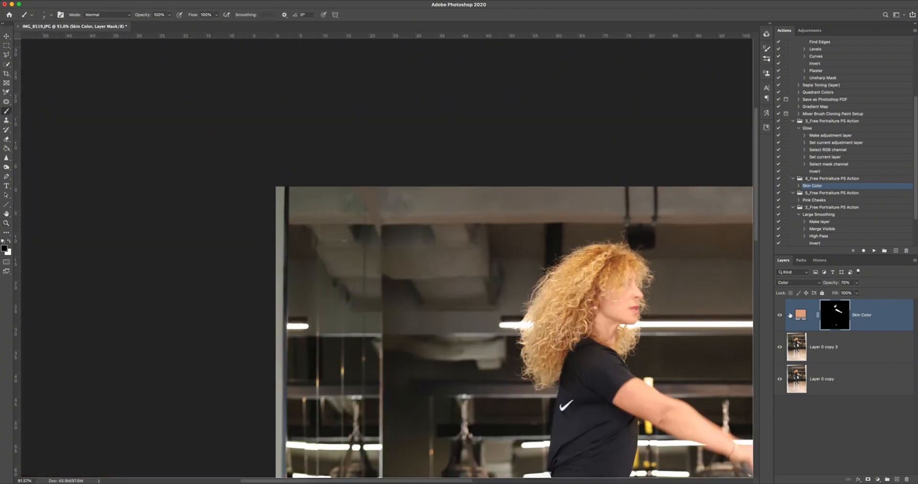
click(780, 315)
drag(687, 328, 502, 250)
key(z)
drag(449, 331, 638, 288)
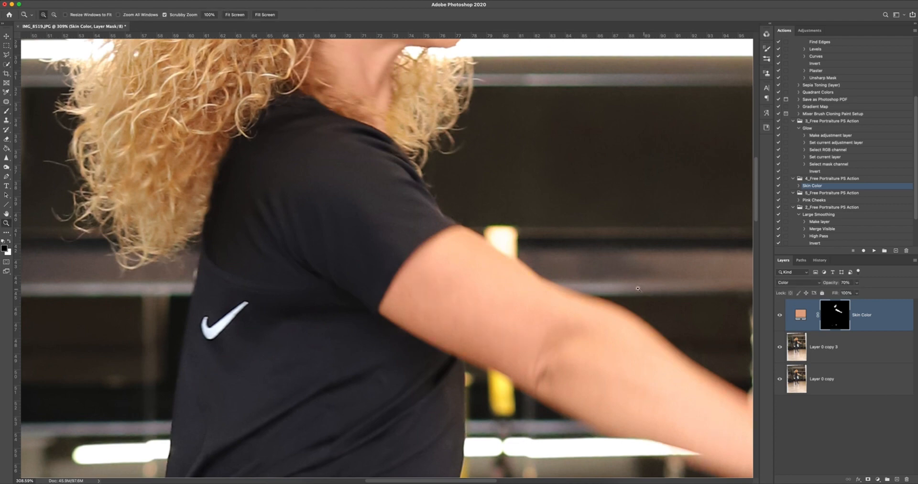
Remove the dark speck from the thigh of the leggings on Layer 0 copy 3 with the Patch tool.
key(super+0)
key(b)
key(z)
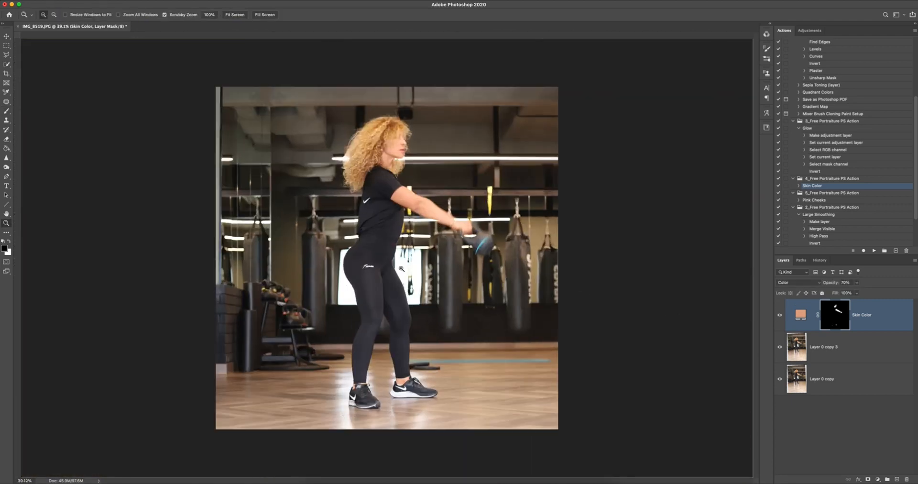
mouse_move(385, 266)
mouse_down()
mouse_move(402, 269)
mouse_move(359, 263)
mouse_move(378, 266)
mouse_up()
key(super+r)
key(b)
key(space)
drag(361, 365, 394, 239)
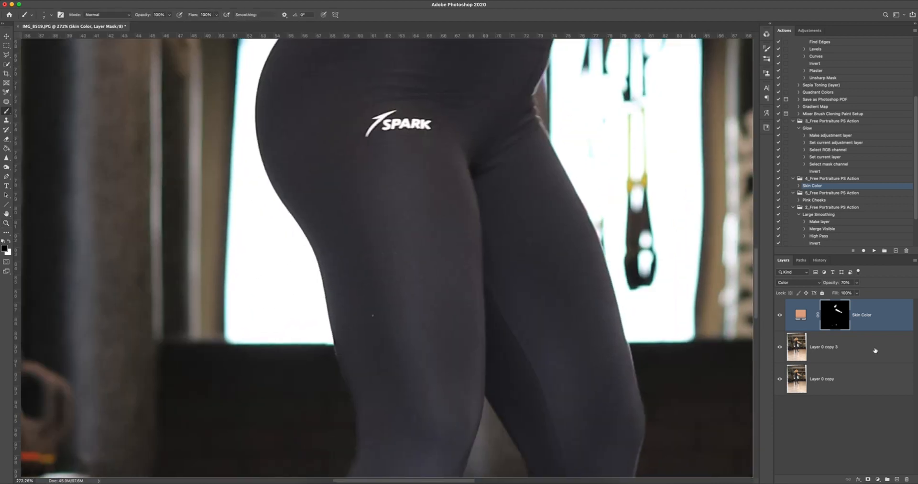
click(876, 349)
key(j)
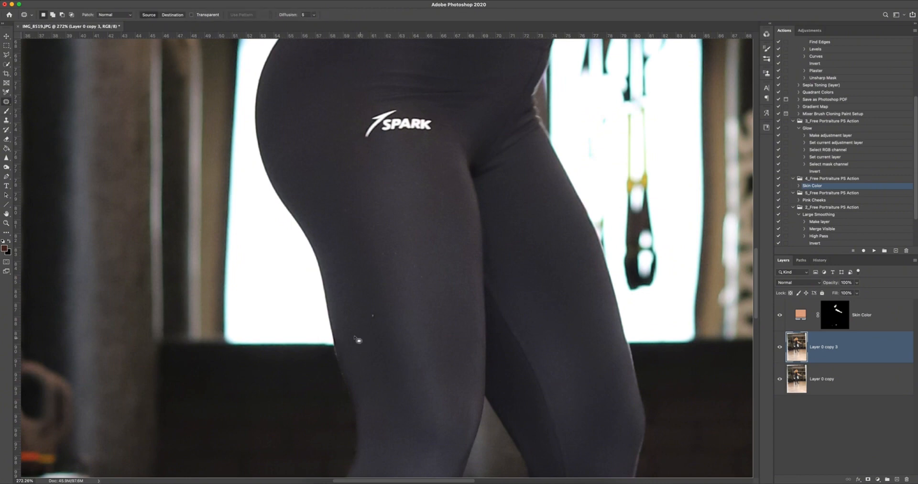
click(7, 102)
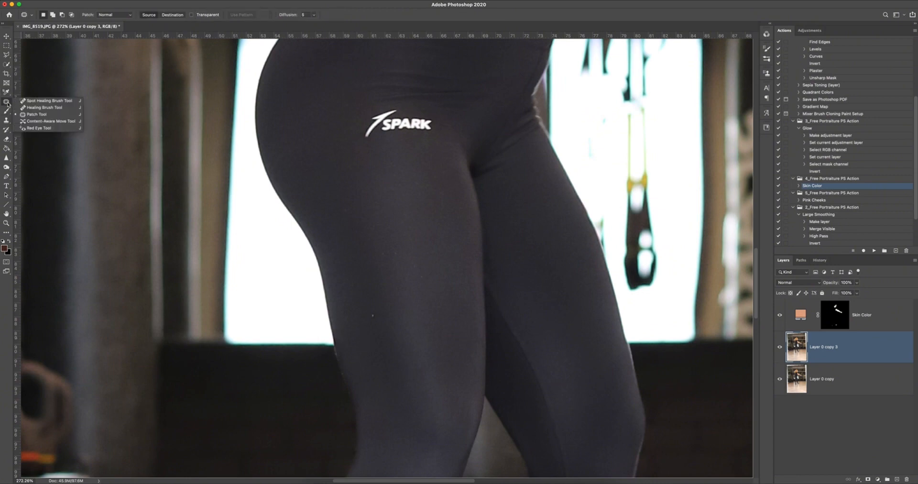
click(38, 114)
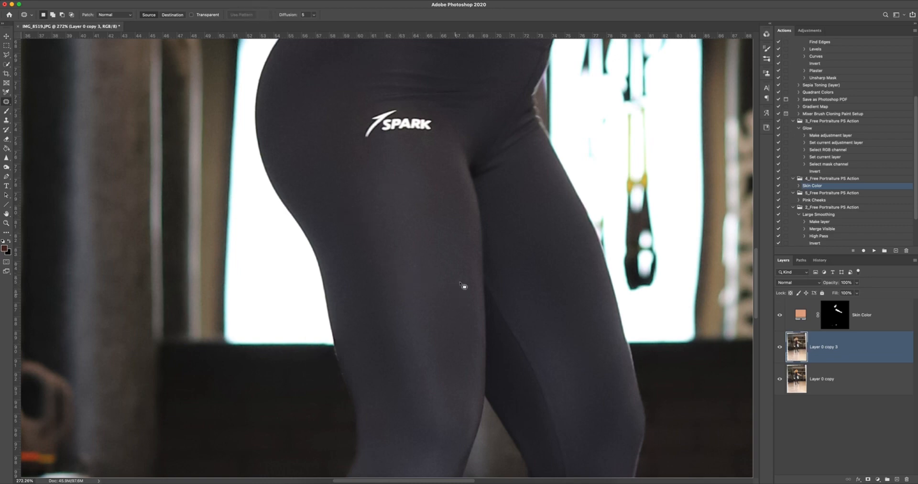
Examine the leggings, shoes, waist, T-shirt and hair for leftover specks and patch the small spot at the waist.
scroll(495, 342, down, 10)
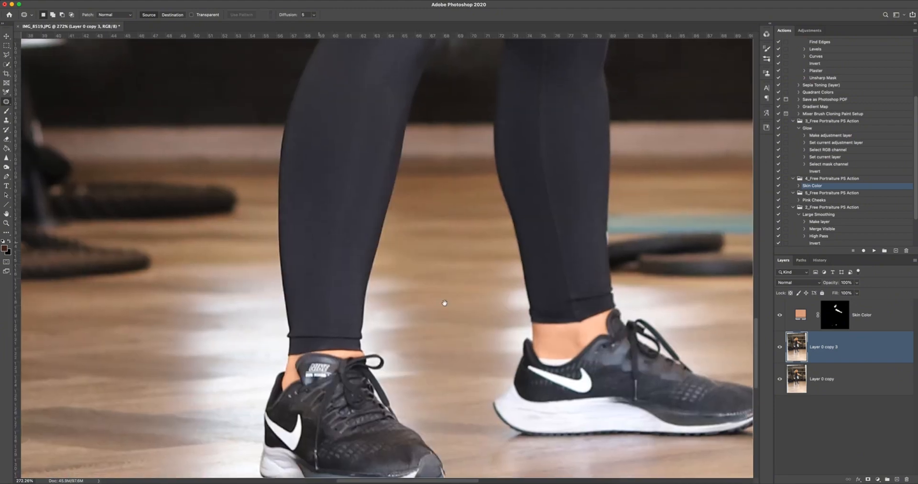
scroll(443, 249, down, 5)
key(super+r)
scroll(406, 269, right, 6)
scroll(406, 269, up, 2)
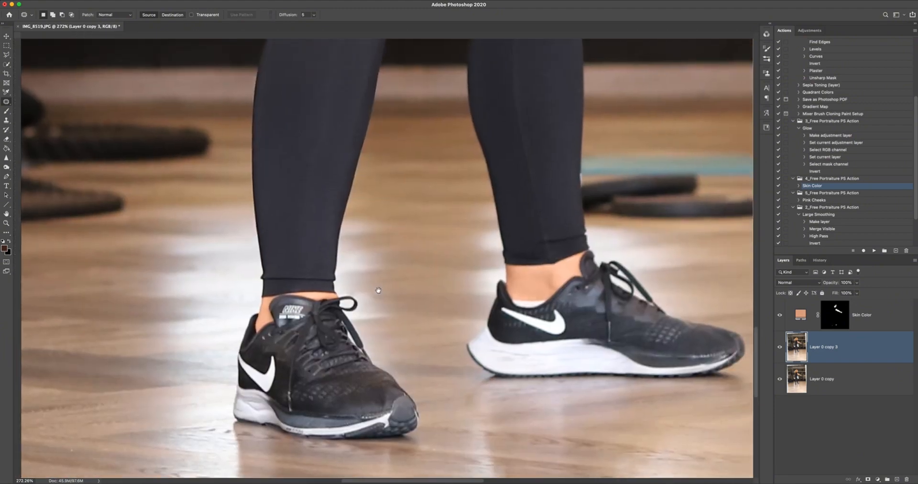
scroll(414, 292, up, 15)
scroll(415, 291, left, 2)
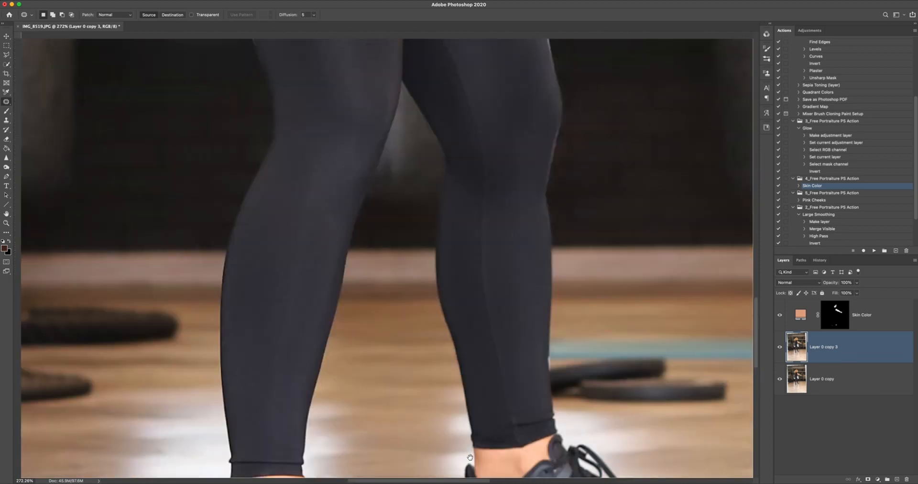
scroll(475, 368, up, 5)
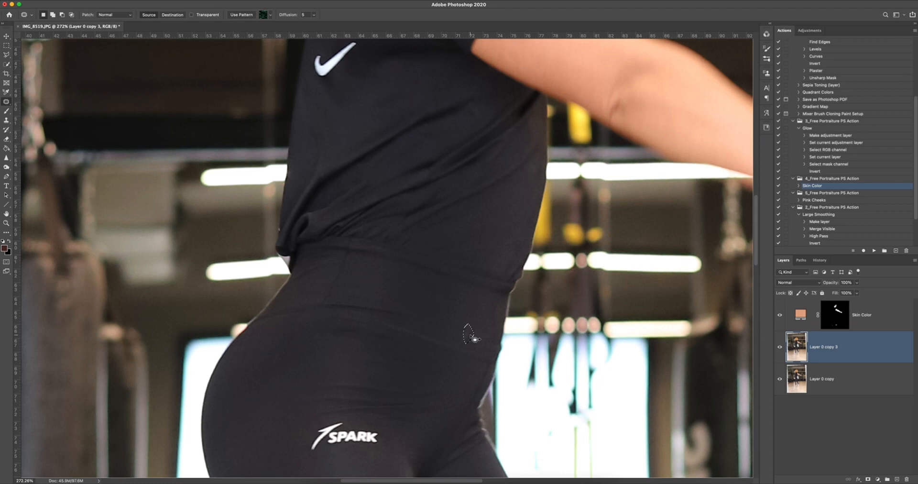
drag(490, 307, 486, 406)
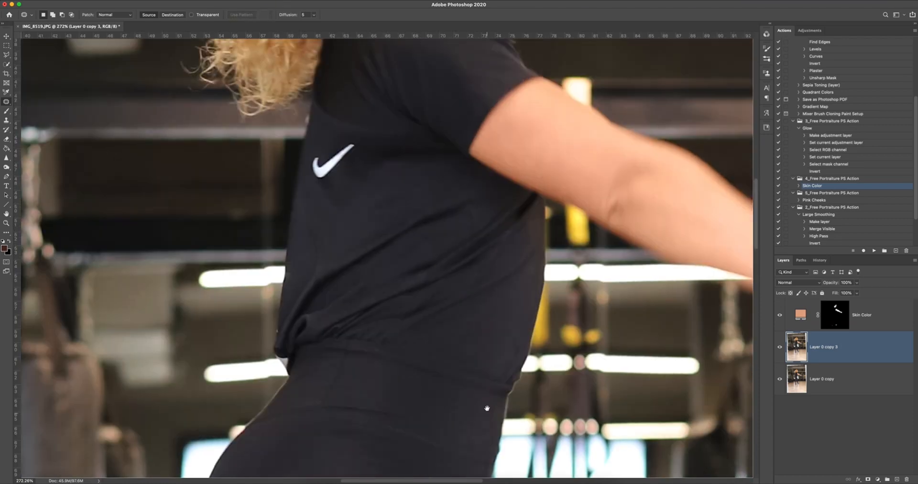
drag(492, 147, 450, 337)
drag(463, 274, 471, 343)
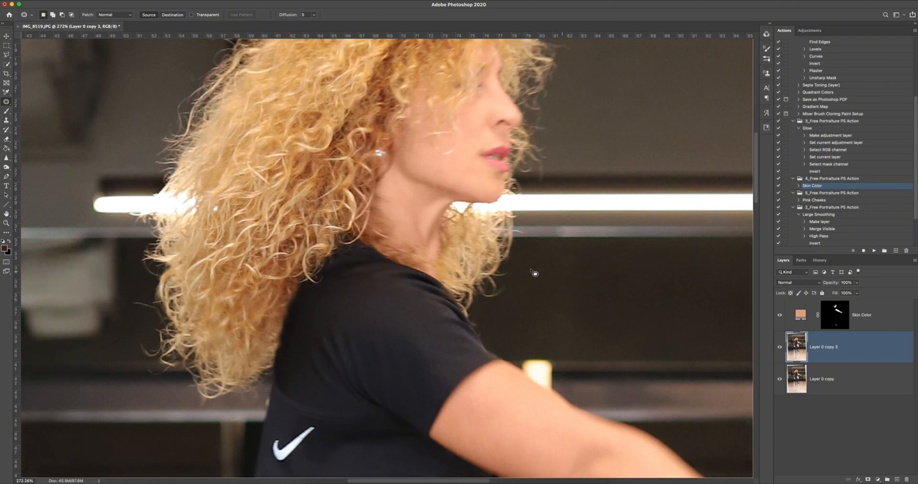
key(super+0)
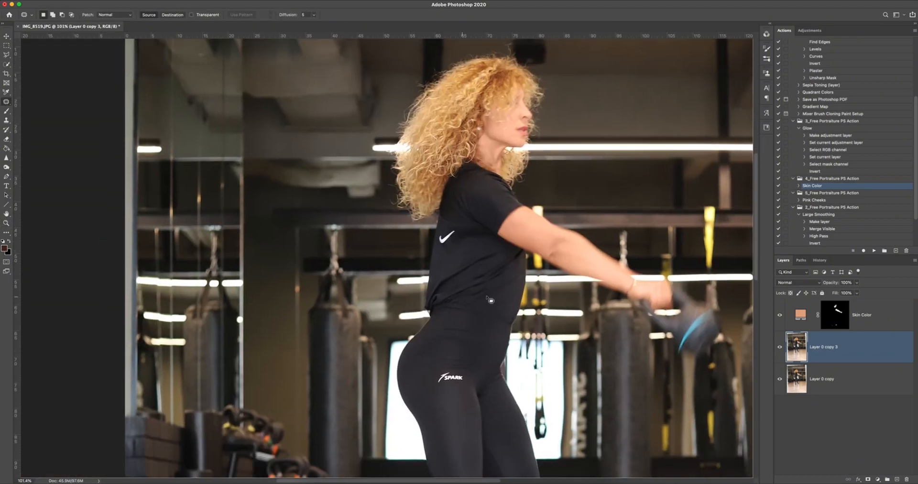
Merge Layer 0 copy 3 with Layer 0 copy and duplicate the merged layer.
key(z)
click(468, 301)
key(j)
shift+click(849, 391)
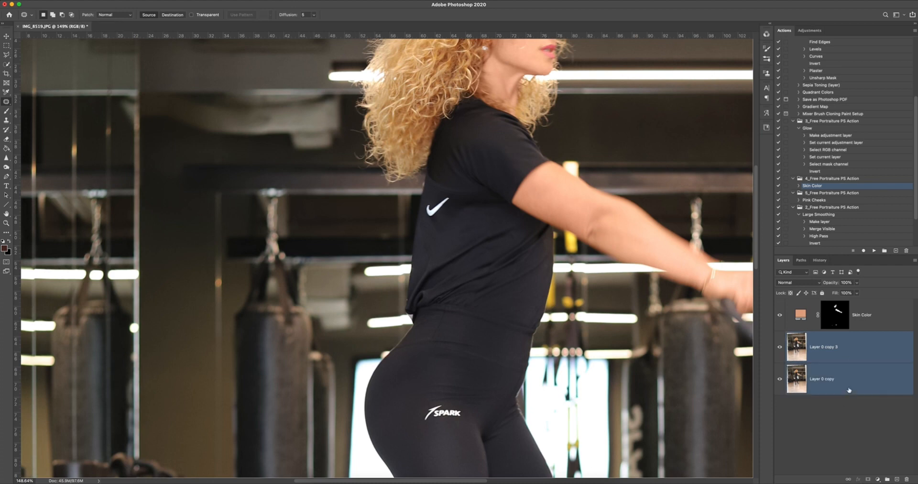
key(super+e)
key(super+j)
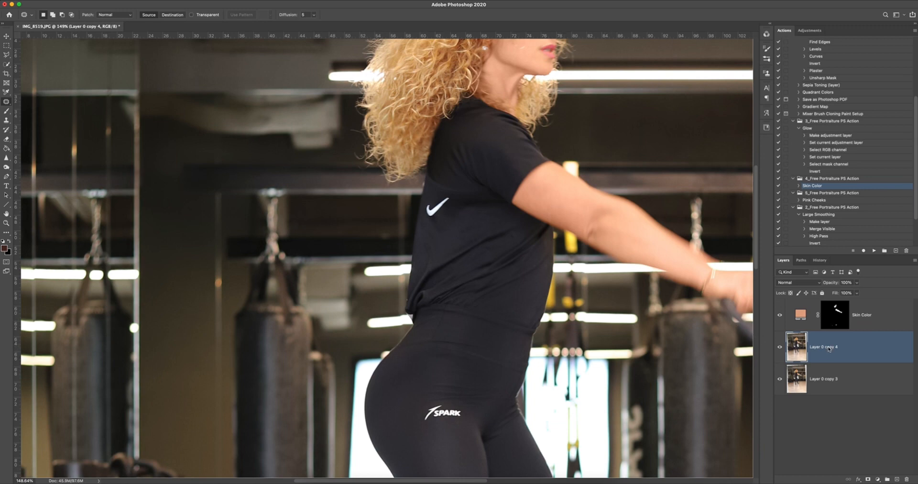
Open Liquify on Layer 0 copy 4 and push the bunched back hem of the T-shirt inward.
key(shift+super+x)
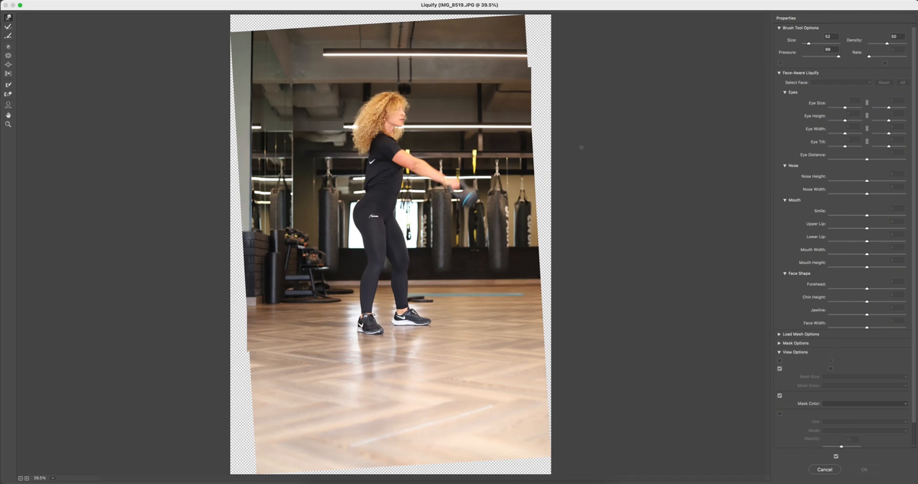
key(super+plus)
key(super+plus)
key(super+plus)
key(super+plus)
key(super+plus)
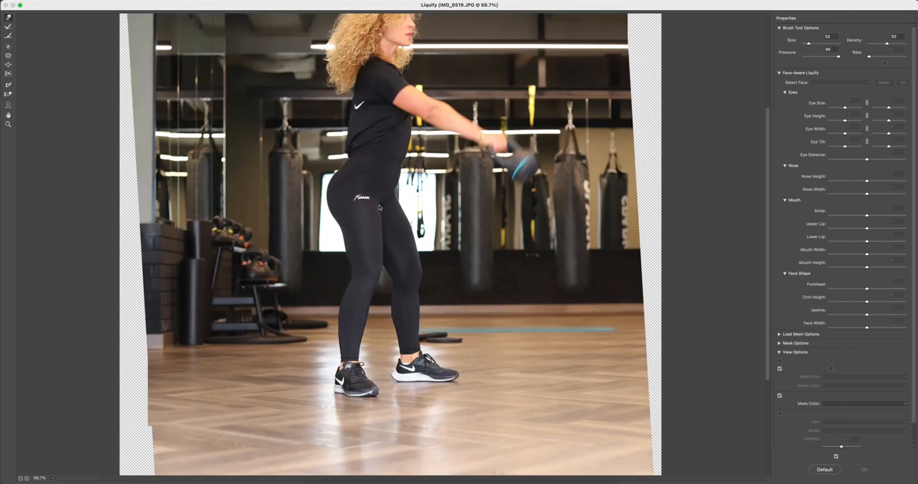
drag(351, 118, 410, 337)
scroll(411, 336, up, 10)
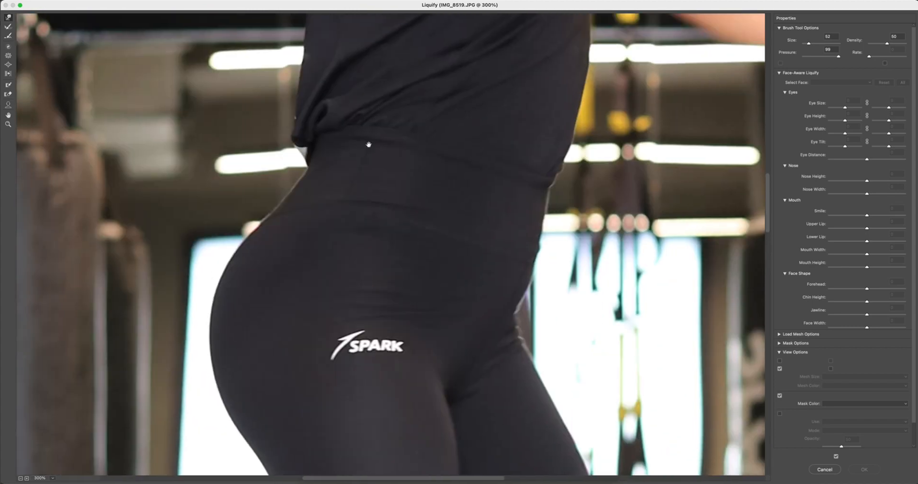
mouse_move(299, 318)
mouse_down()
mouse_move(338, 317)
mouse_move(328, 307)
mouse_up()
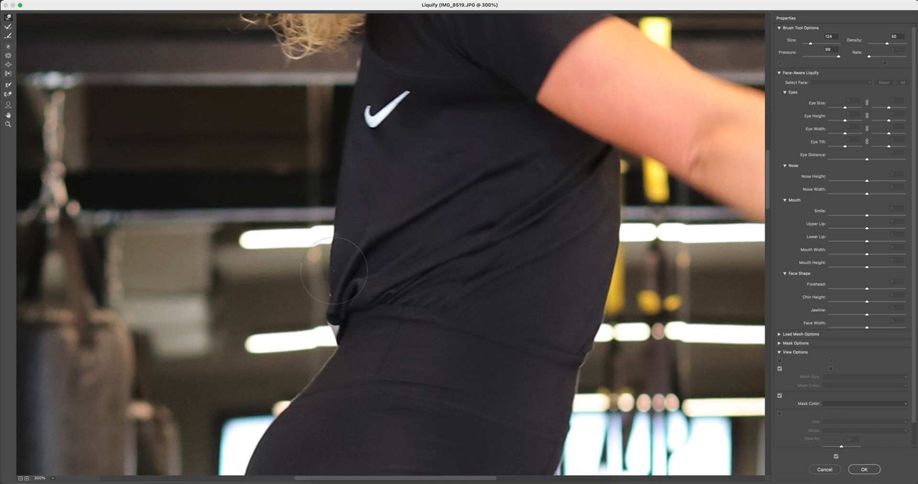
drag(337, 318, 306, 321)
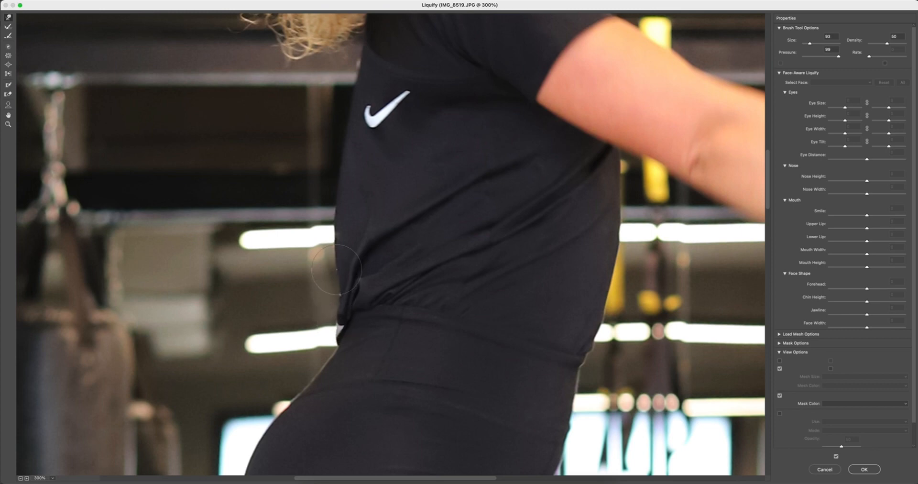
Straighten the T-shirt's back edge with a size 93 warp brush and apply Liquify after comparing the preview.
mouse_move(334, 251)
mouse_down()
mouse_move(333, 184)
mouse_move(323, 188)
mouse_move(332, 210)
mouse_move(339, 183)
mouse_up()
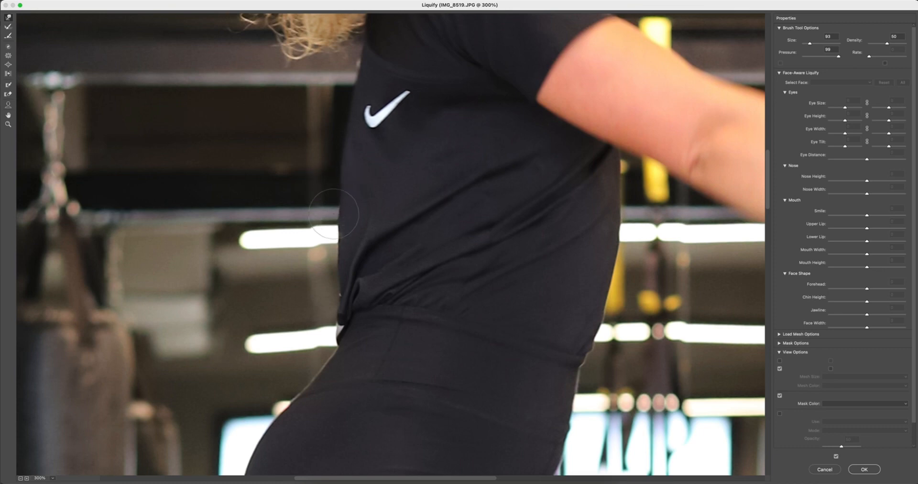
drag(334, 237, 340, 266)
drag(330, 313, 332, 315)
key(super+z)
click(837, 457)
click(837, 457)
click(837, 457)
click(837, 457)
click(866, 469)
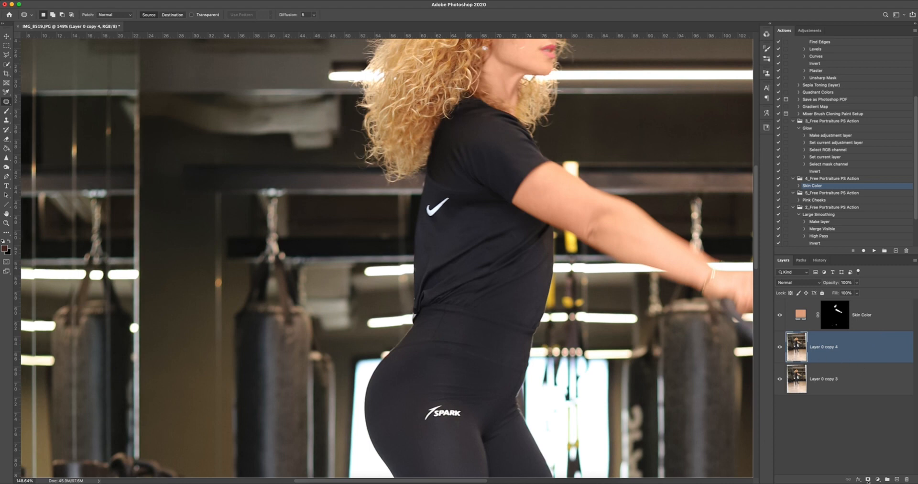
Add a white layer mask to Layer 0 copy 4 and compare the T-shirt's back edge with the layer hidden and shown.
click(868, 479)
key(z)
drag(411, 302, 435, 303)
key(j)
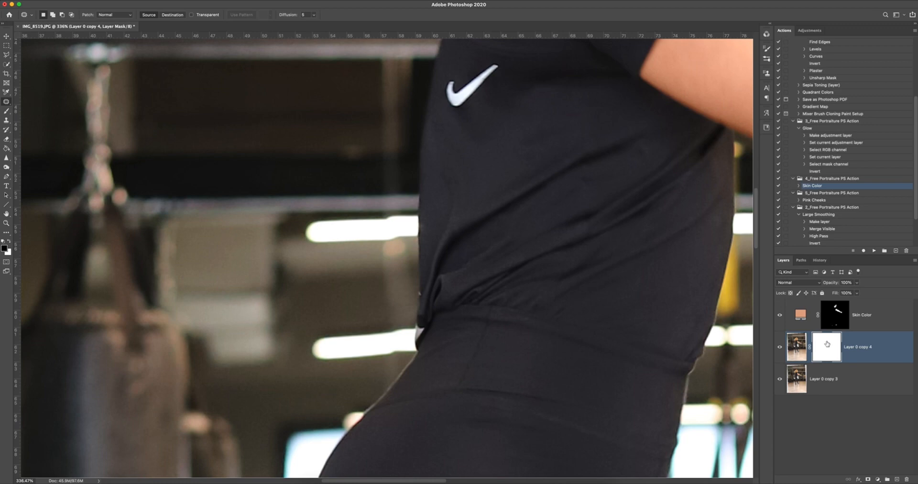
key(b)
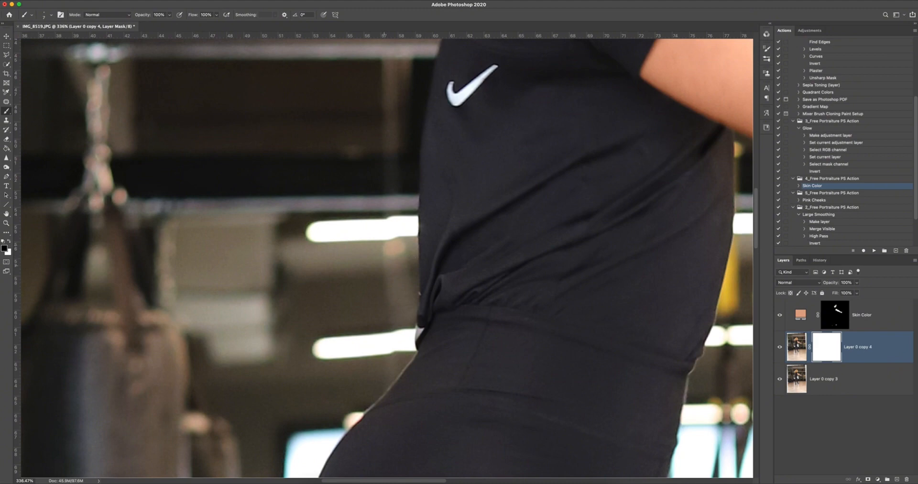
click(789, 348)
drag(416, 165, 396, 299)
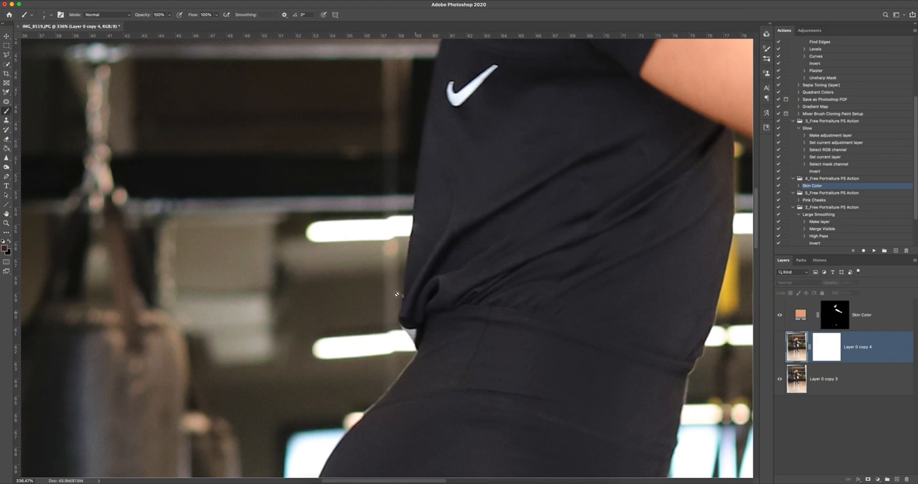
click(780, 347)
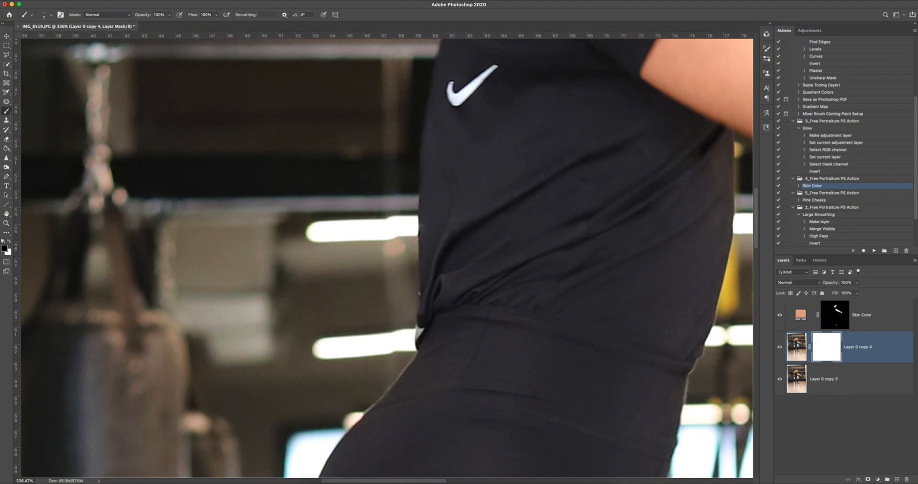
Paint black on the Layer 0 copy 4 mask over the background beside the T-shirt's back edge, undoing and redoing the strokes.
drag(382, 273, 397, 275)
drag(378, 244, 388, 245)
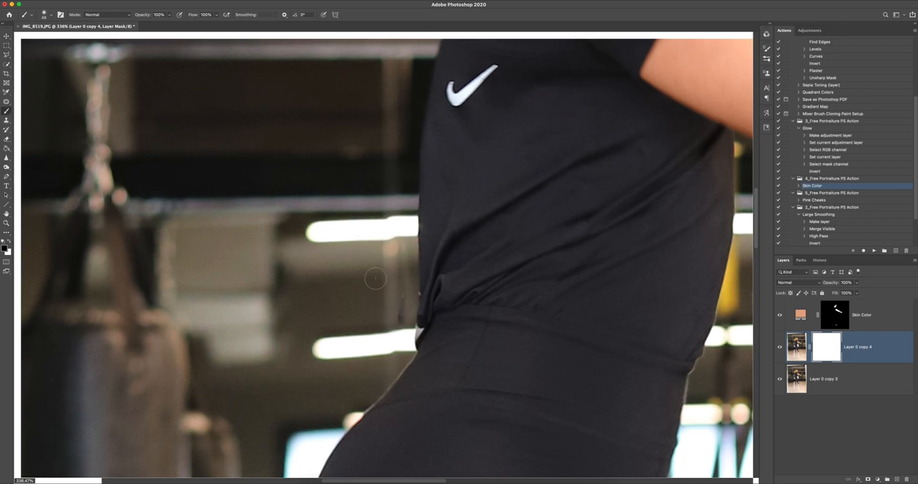
mouse_move(392, 233)
mouse_down()
mouse_move(400, 255)
mouse_move(378, 250)
mouse_up()
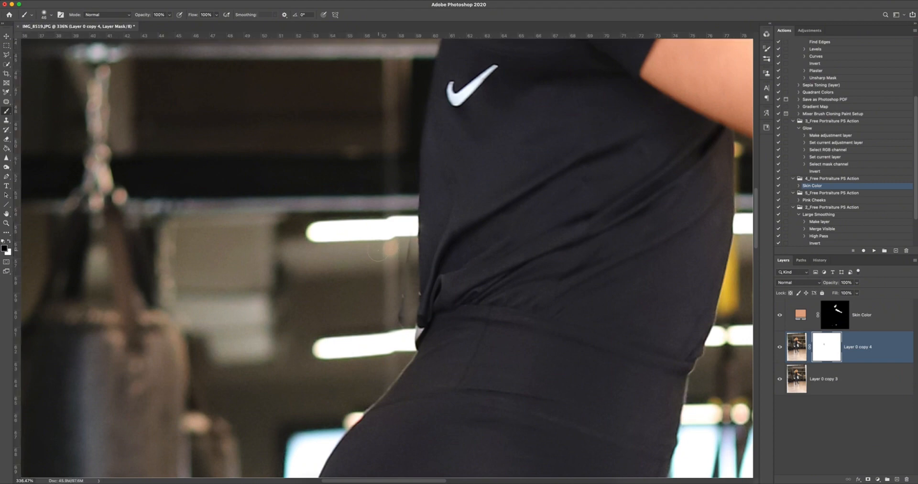
key(super+z)
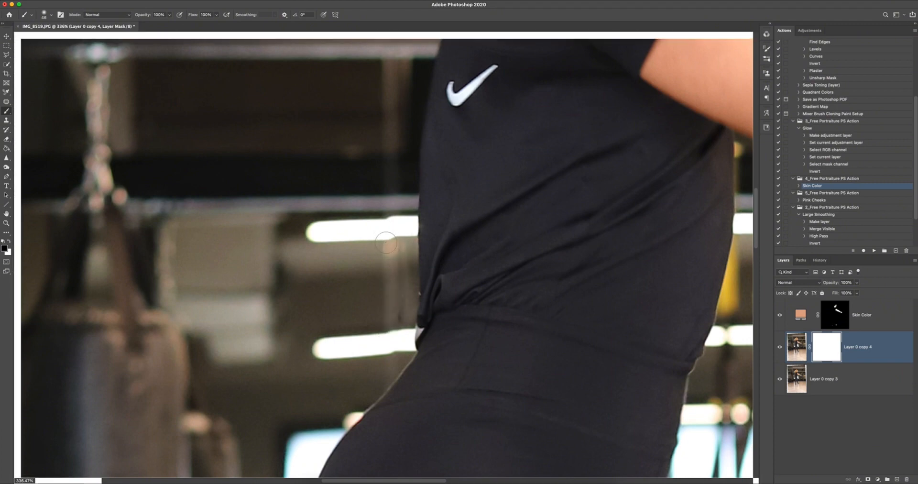
drag(383, 218, 368, 233)
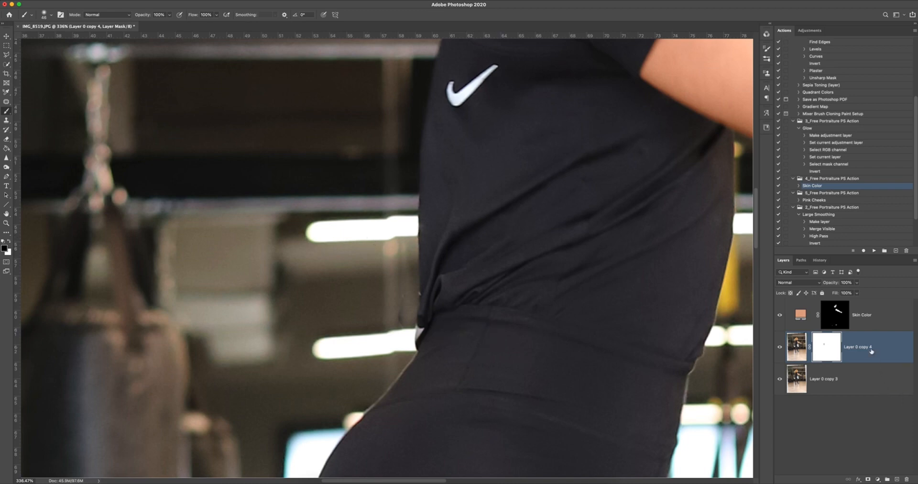
Create an empty layer above Layer 0 copy 4 and set up a small Clone Stamp at 10% opacity.
click(897, 479)
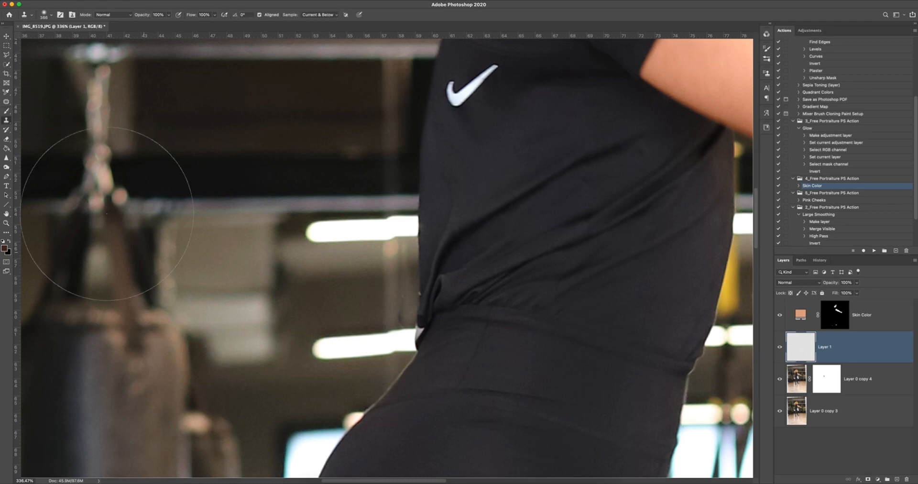
click(8, 120)
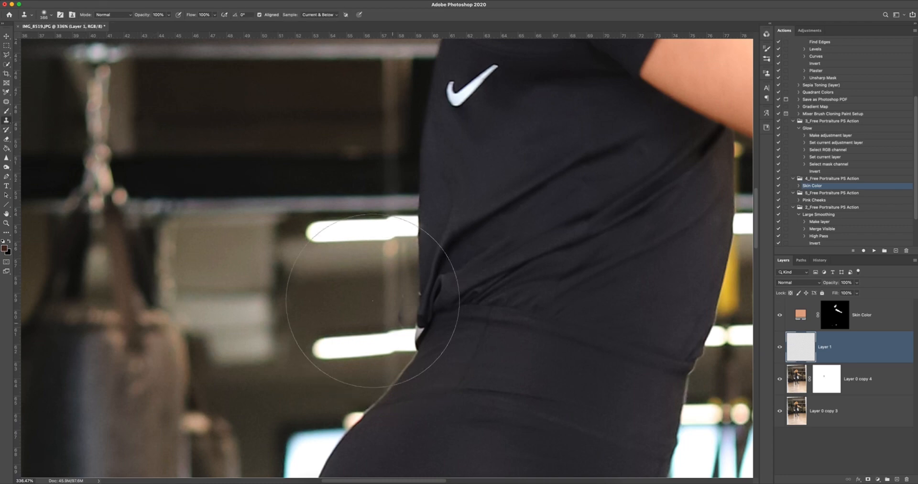
drag(362, 293, 146, 293)
drag(330, 298, 332, 298)
drag(338, 277, 372, 276)
drag(146, 17, 141, 18)
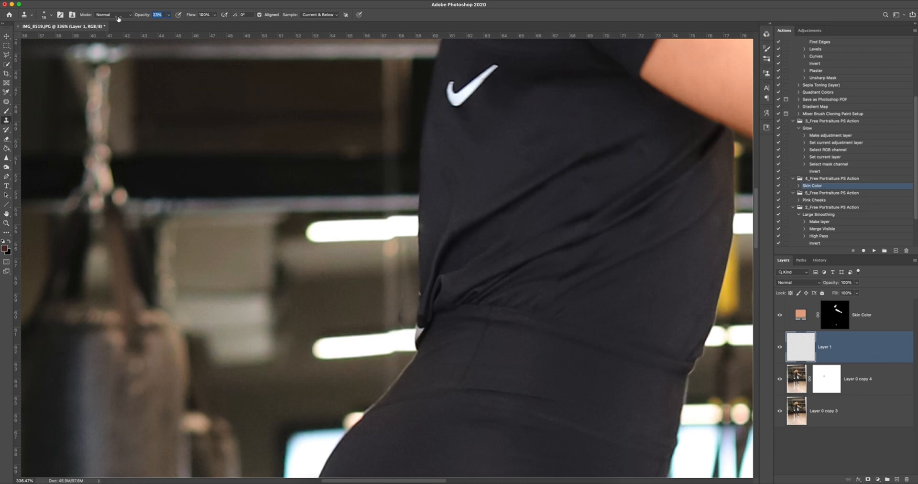
key(Return)
Clone clean background over the warped marks beside the T-shirt's back edge on Layer 1.
drag(364, 289, 367, 288)
click(406, 324)
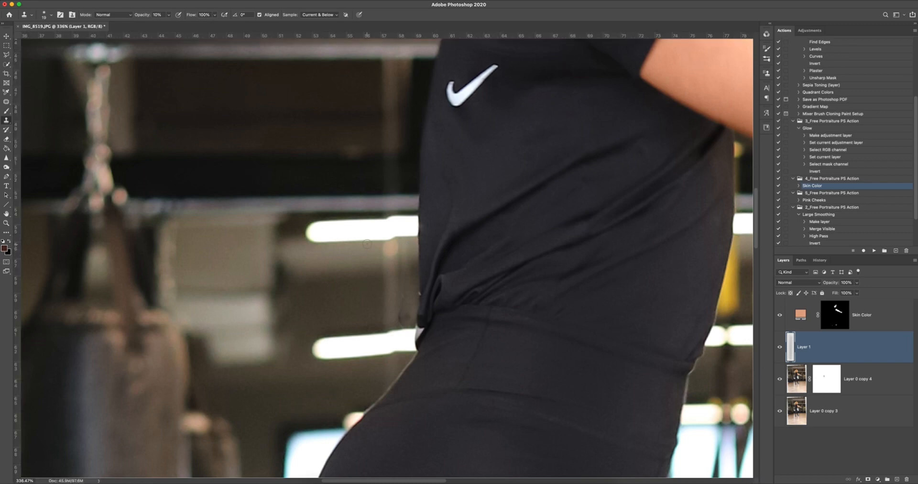
drag(404, 243, 402, 242)
drag(396, 301, 397, 310)
alt+click(399, 309)
Duplicate Layer 0 copy 3 and merge the duplicate with Layer 0 copy 4 and Layer 1.
key(j)
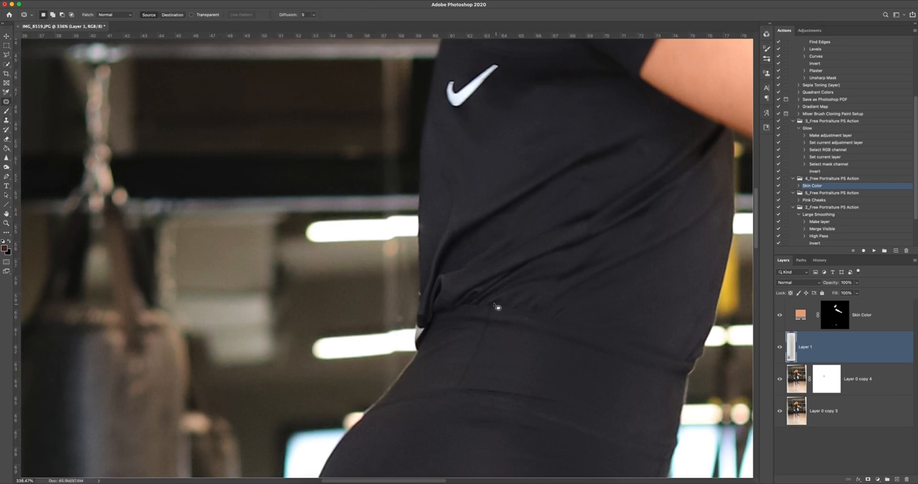
mouse_move(6, 102)
mouse_down()
mouse_move(27, 103)
mouse_move(29, 115)
mouse_up()
click(858, 412)
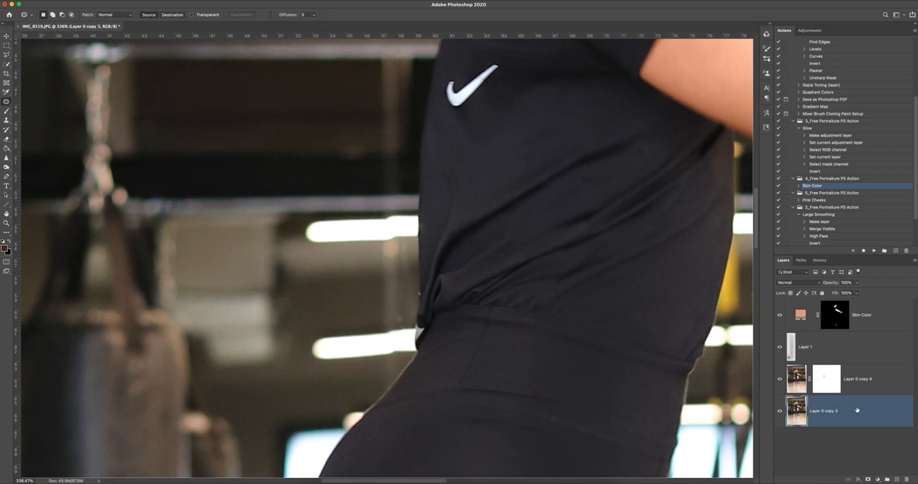
key(super+j)
shift+click(858, 349)
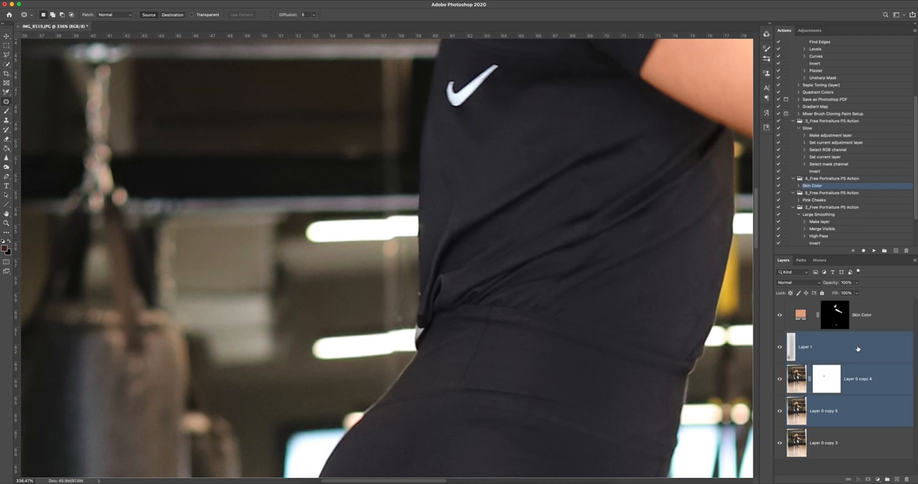
key(super+e)
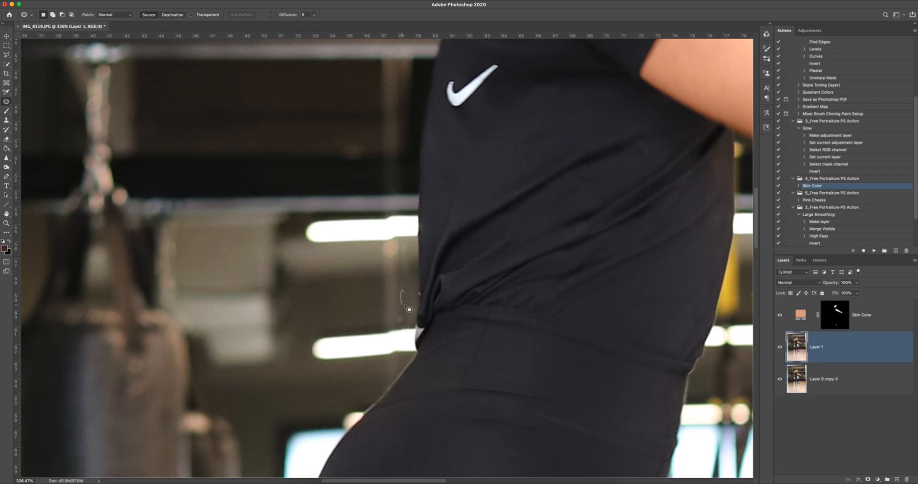
Patch the leftover mark in the background beside the T-shirt's lower back edge and check Layer 1's effect.
mouse_move(404, 317)
mouse_down()
mouse_move(394, 311)
mouse_move(401, 330)
mouse_move(407, 292)
mouse_up()
key(super+d)
key(z)
drag(594, 301, 557, 294)
drag(644, 311, 487, 290)
key(j)
key(super+space)
click(780, 348)
key(super+space)
mouse_move(456, 292)
mouse_down()
mouse_move(517, 292)
mouse_move(469, 290)
mouse_up()
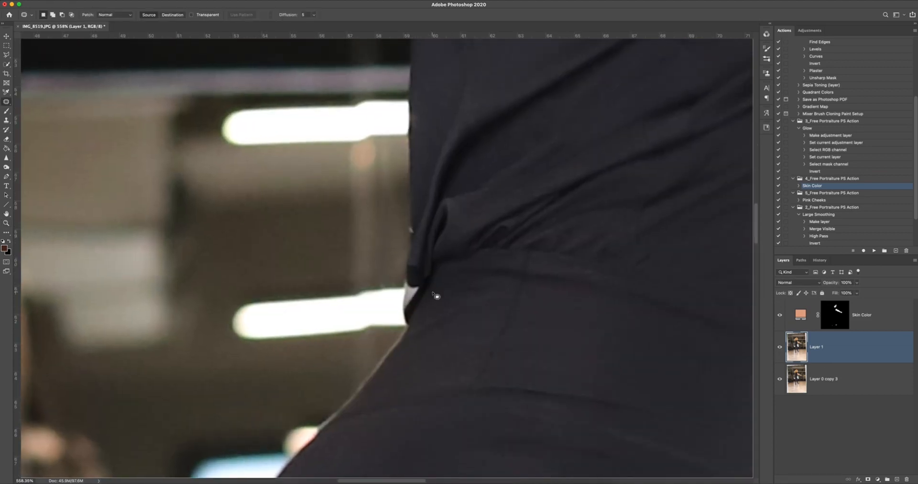
Select the light gap under the T-shirt's hem at the lower back with a freehand Lasso outline.
key(l)
right_click(6, 55)
click(34, 56)
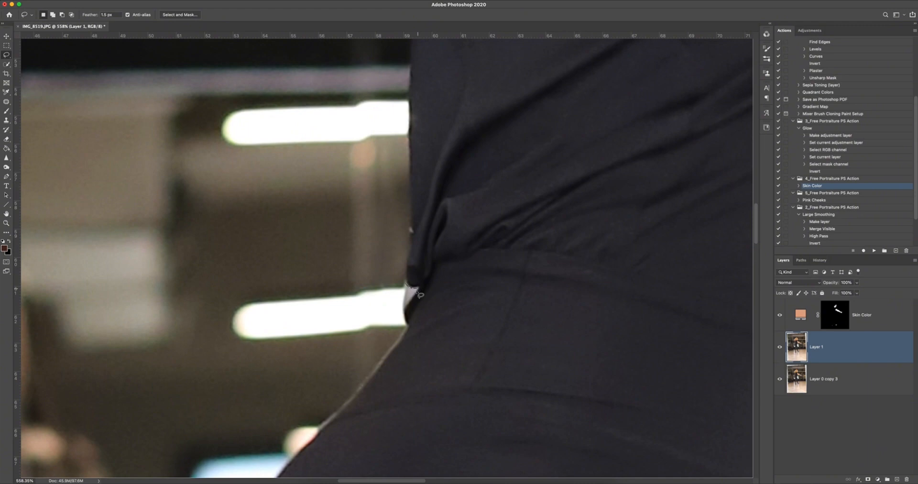
mouse_move(407, 312)
mouse_down()
mouse_move(395, 306)
mouse_move(407, 289)
mouse_up()
mouse_move(123, 100)
mouse_down()
mouse_move(121, 134)
mouse_move(129, 125)
mouse_up()
key(super+z)
right_click(6, 55)
click(38, 61)
click(70, 100)
click(83, 155)
click(135, 147)
click(155, 134)
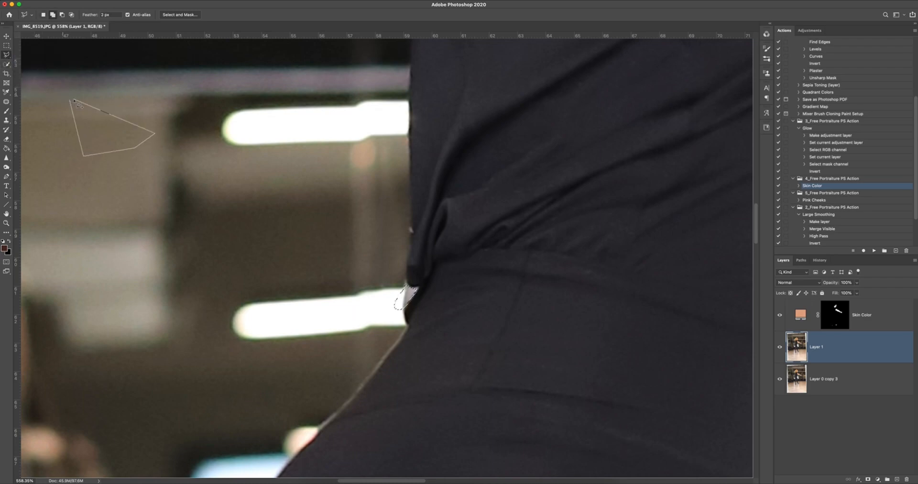
key(Escape)
right_click(9, 55)
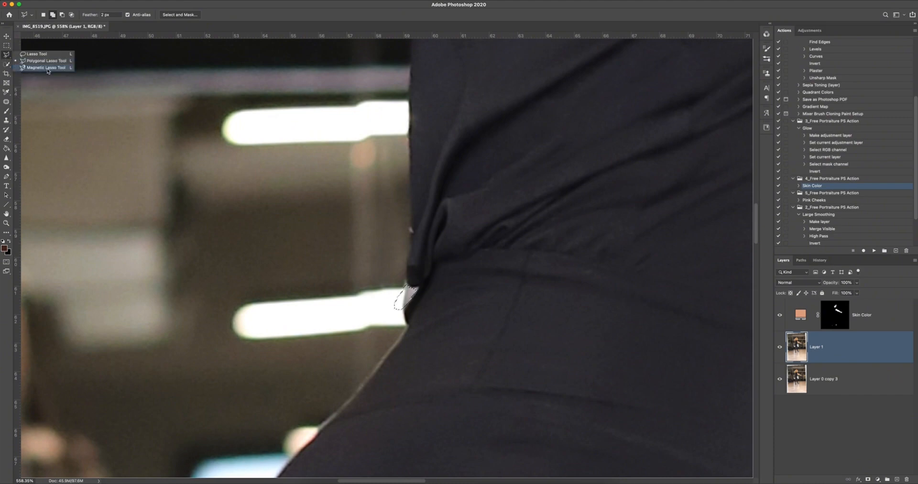
click(47, 68)
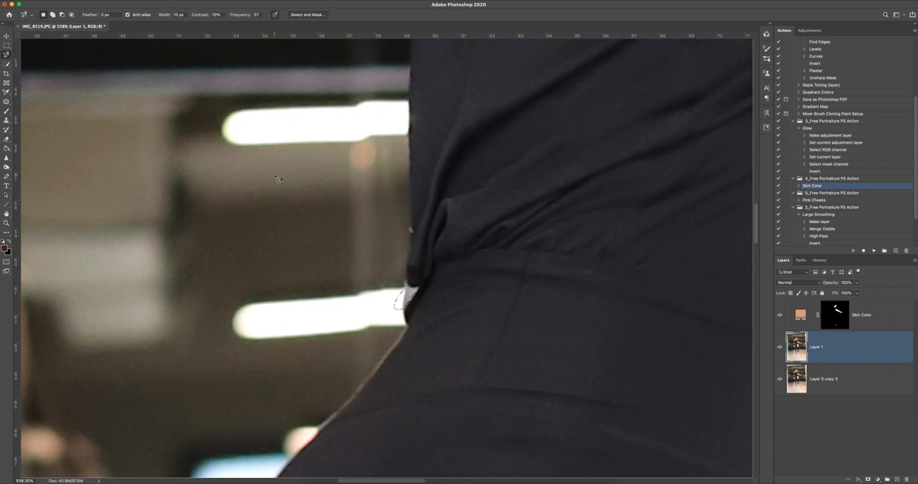
key(v)
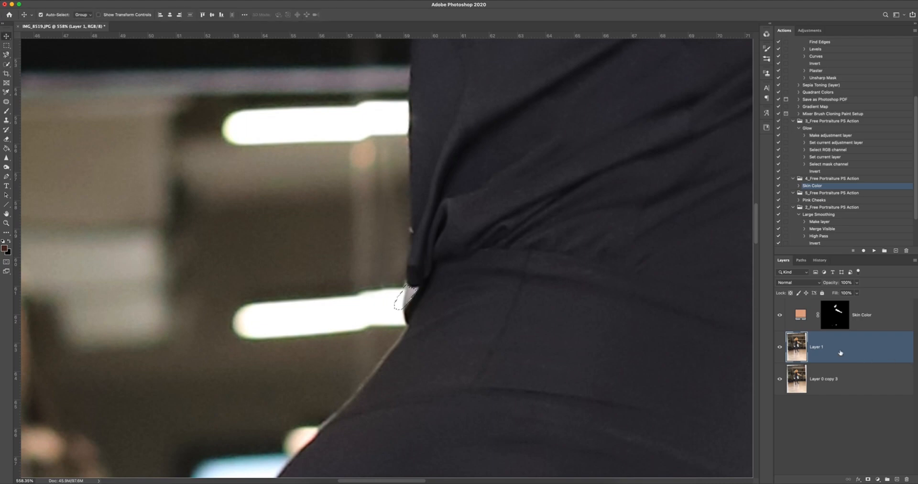
Create an empty layer above Layer 1 and set up the Clone Stamp at 50% opacity with a small brush.
click(897, 479)
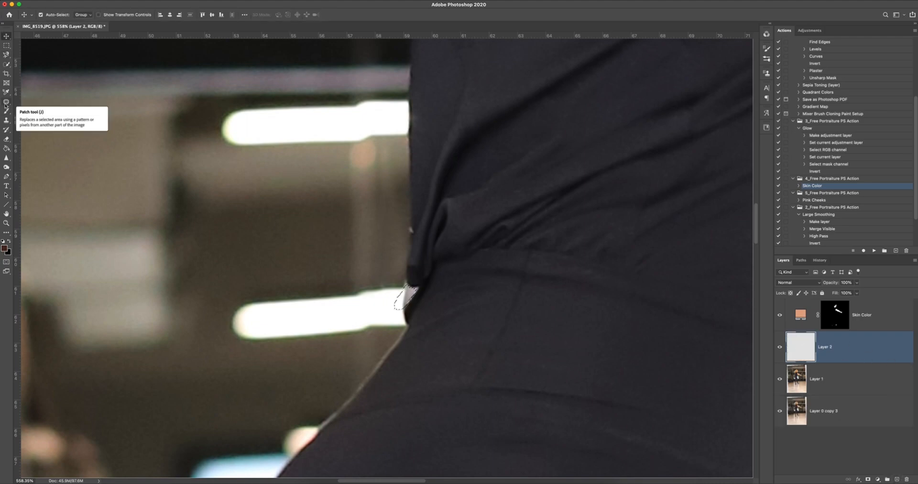
click(6, 120)
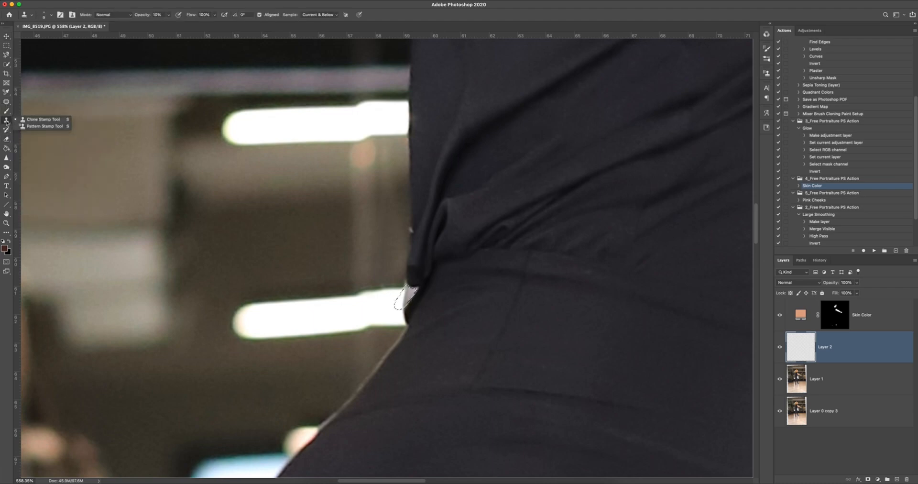
click(21, 120)
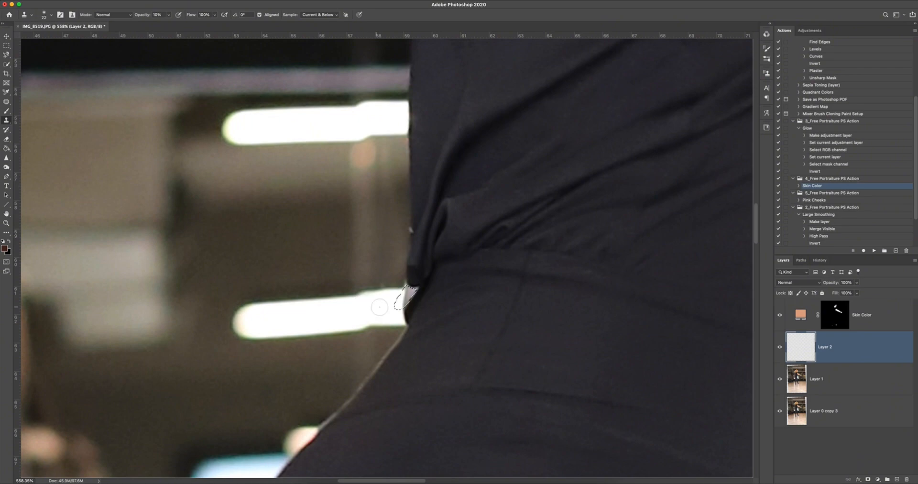
drag(141, 17, 155, 19)
drag(365, 312, 374, 311)
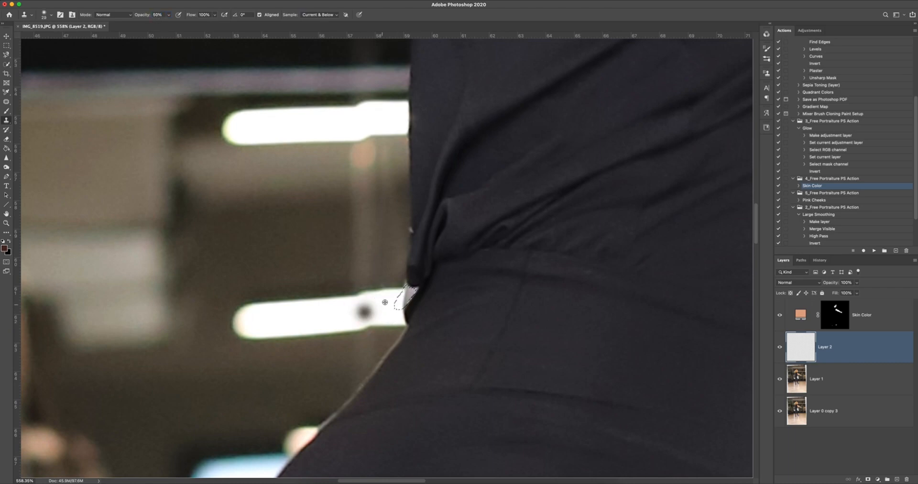
Clone the bright light strip into the selected gap under the T-shirt's hem, raising the Clone Stamp opacity to 100%.
alt+click(384, 291)
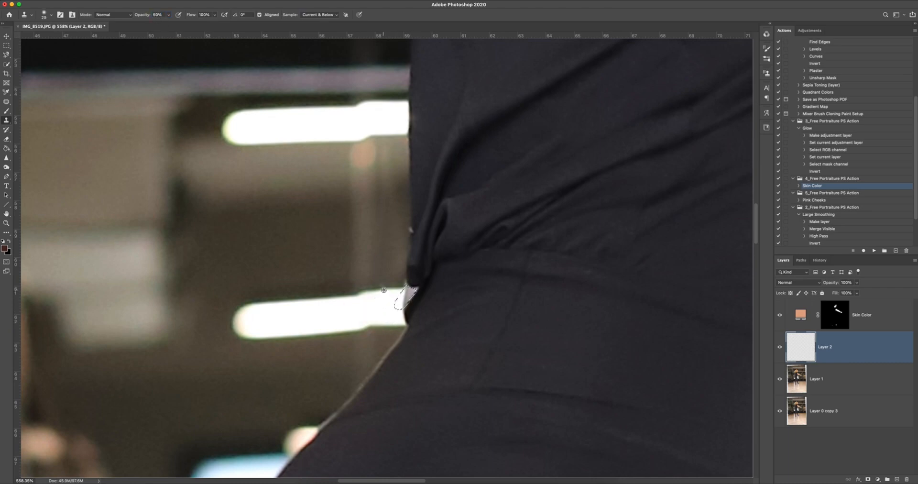
drag(403, 300, 408, 292)
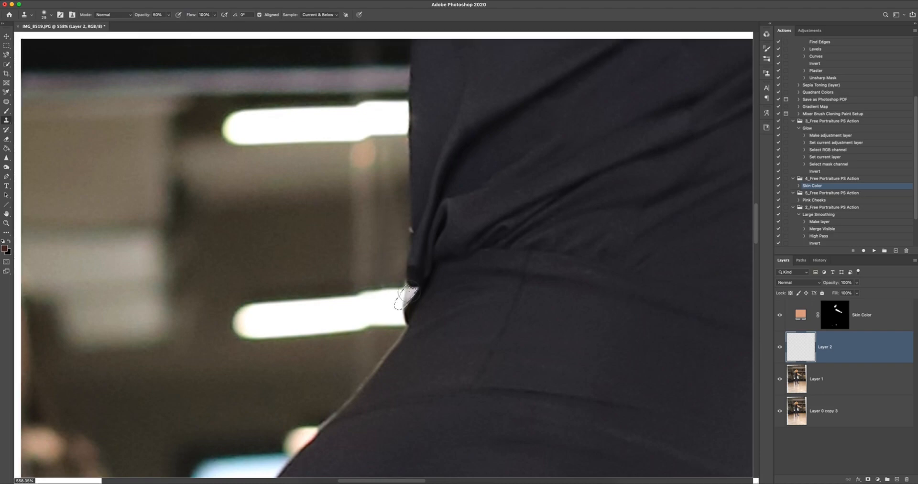
drag(145, 18, 168, 18)
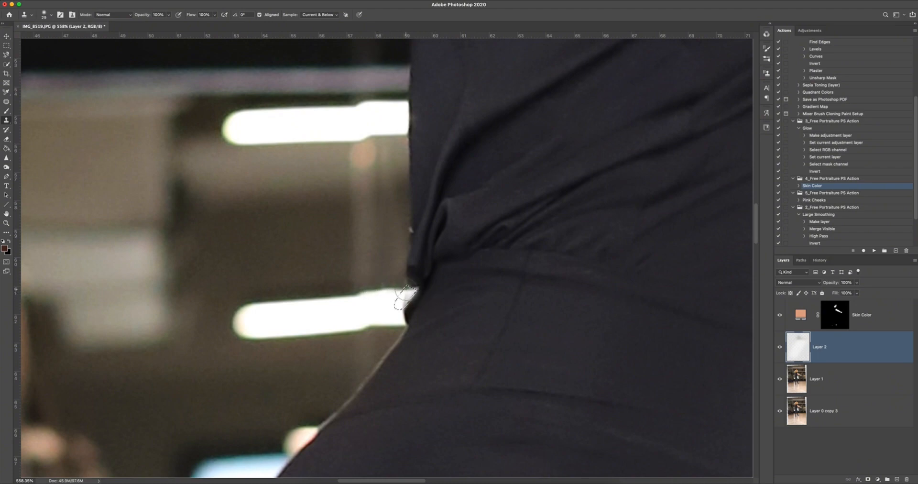
drag(404, 291, 397, 307)
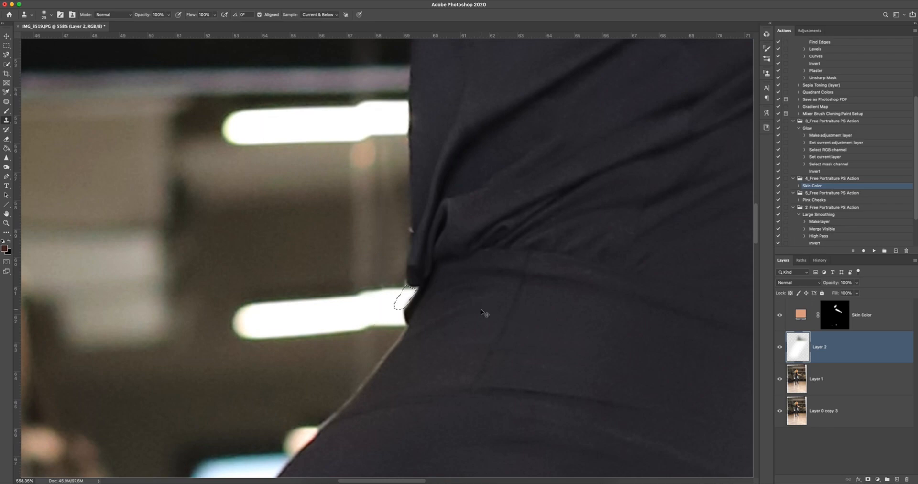
mouse_move(382, 311)
ctrl+alt+mouse_down()
mouse_move(362, 314)
mouse_move(388, 309)
ctrl+alt+mouse_up()
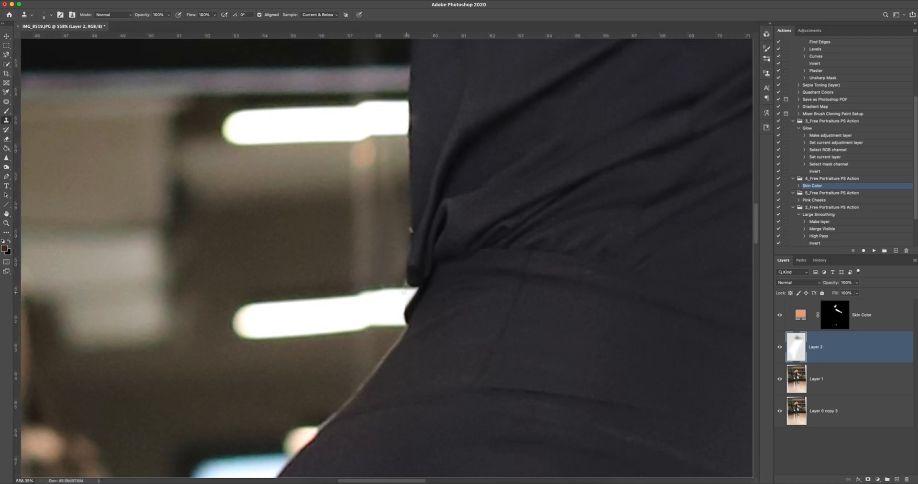
Merge the Skin Color, Layer 2, Layer 1 and Layer 0 copy 3 layers into one layer.
key(z)
drag(493, 297, 405, 294)
mouse_move(379, 232)
mouse_down()
mouse_move(330, 228)
mouse_move(366, 230)
mouse_up()
key(s)
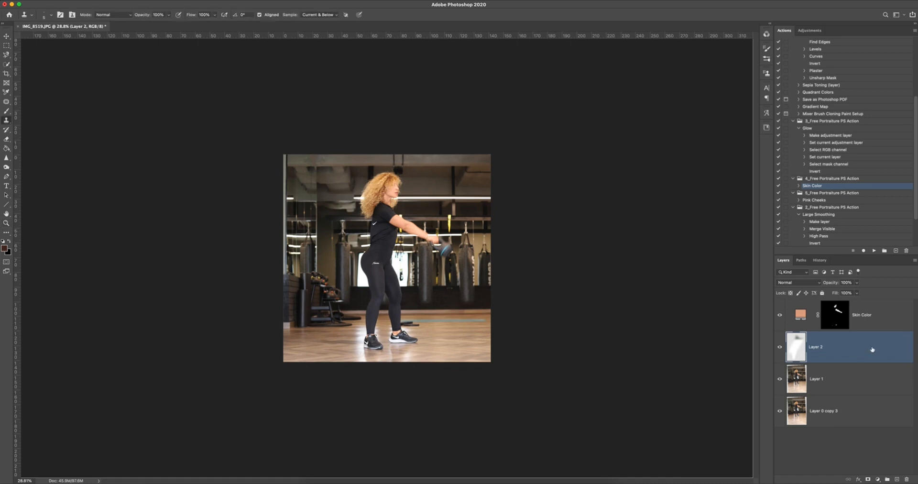
click(882, 320)
shift+click(870, 415)
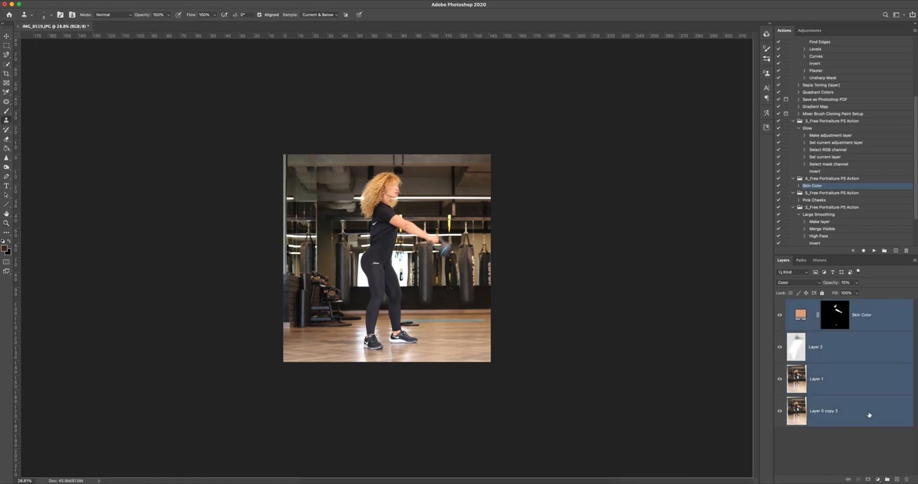
key(super+e)
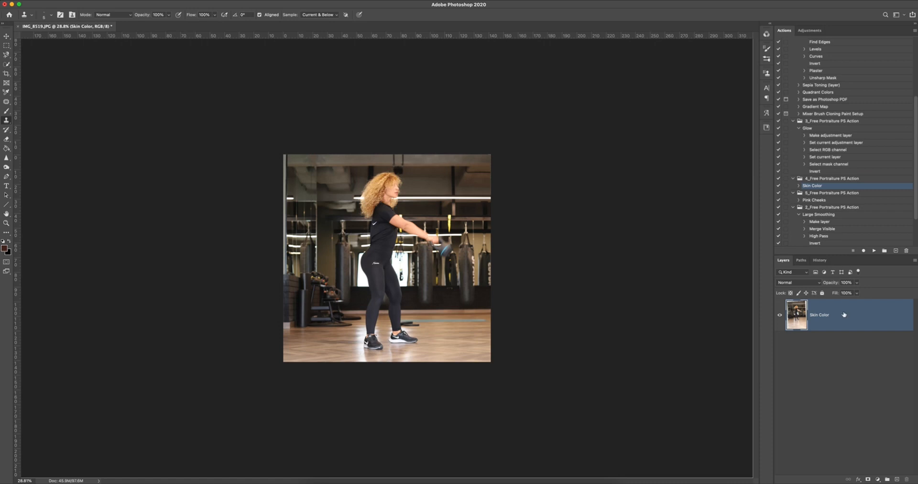
Add a Curves adjustment layer above the merged photo and slightly raise the midpoint of its RGB curve.
key(super+m)
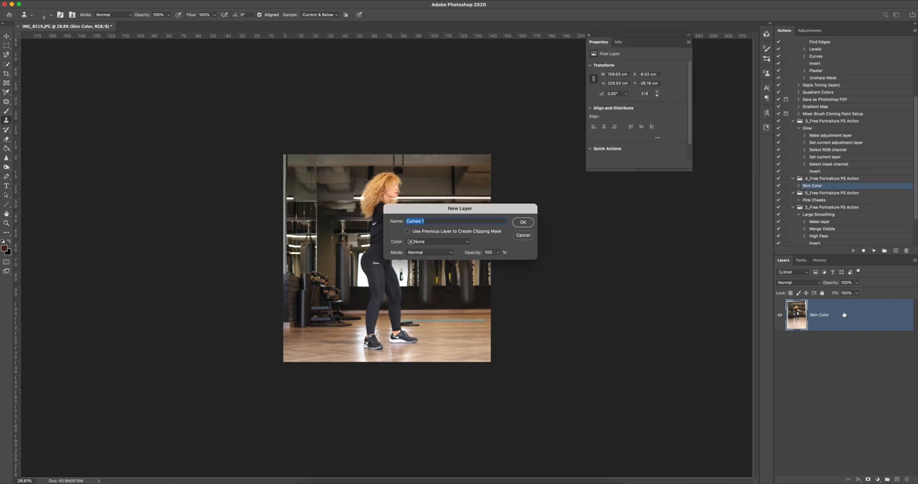
key(Return)
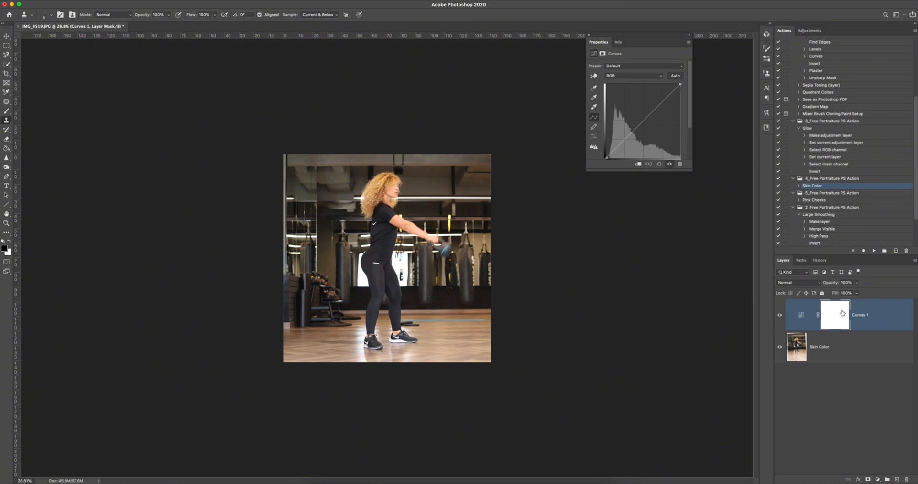
click(878, 479)
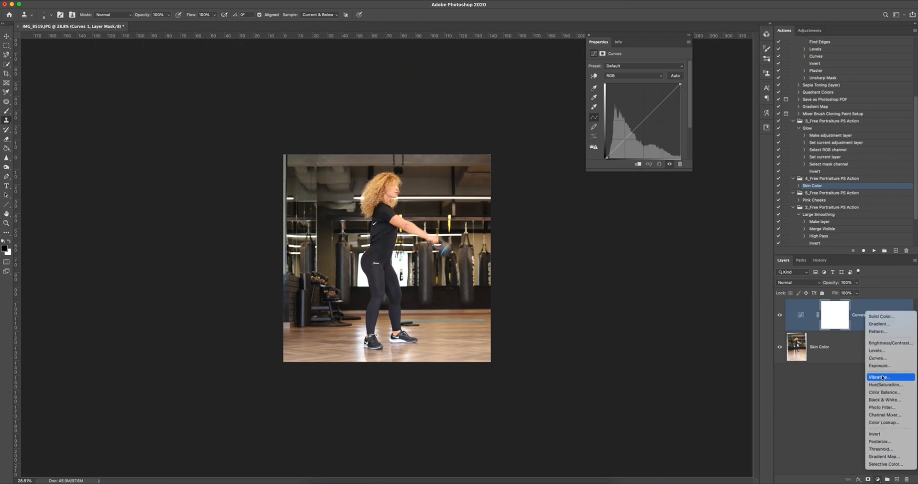
click(647, 124)
click(643, 121)
drag(642, 120, 642, 118)
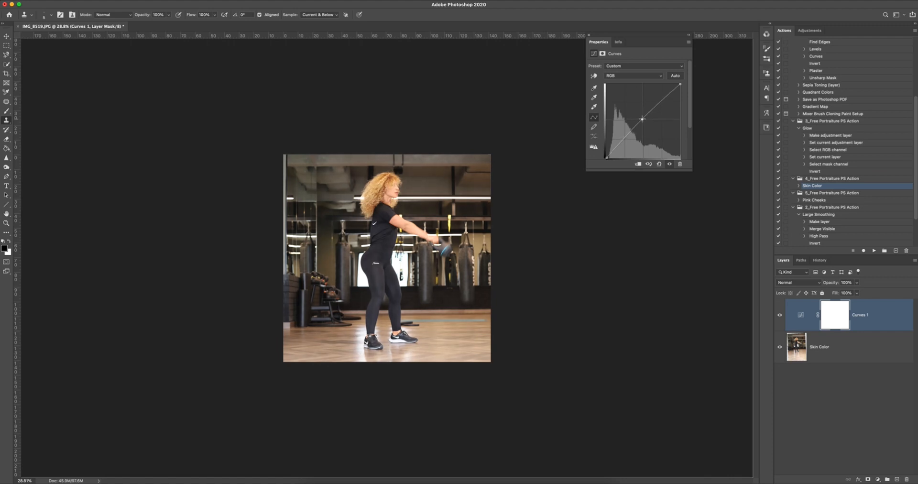
Compare the photo with the Curves 1 layer hidden and shown, and close the curve settings.
click(782, 316)
click(781, 317)
click(782, 316)
click(782, 316)
click(781, 316)
click(781, 316)
click(589, 36)
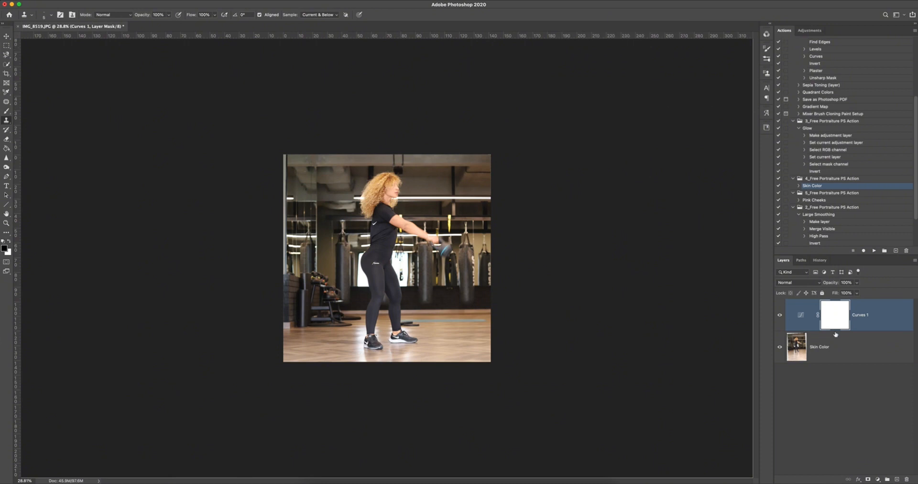
Delete the Curves 1 adjustment layer.
click(842, 343)
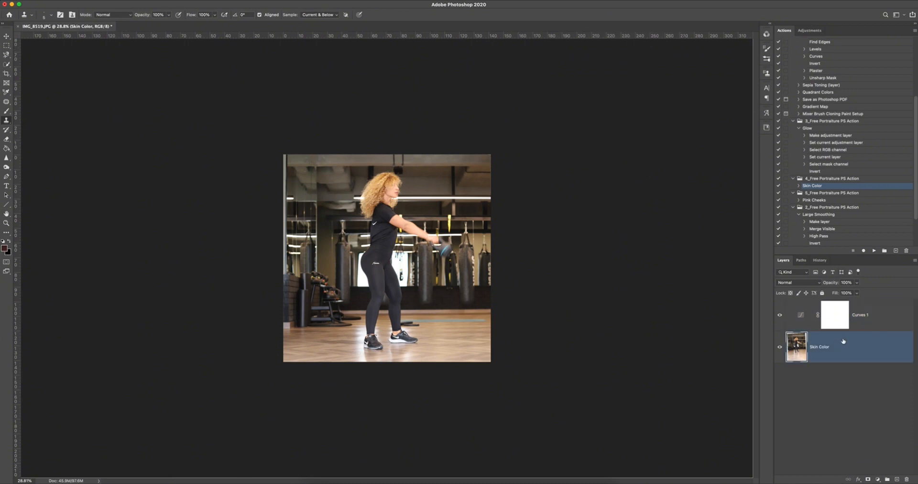
click(863, 324)
key(Delete)
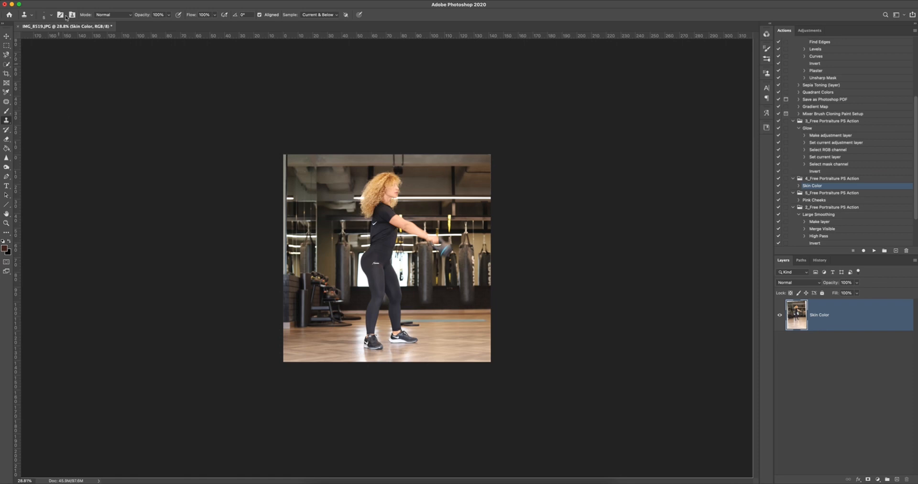
Save the photo in JPEG format as IMG_8519.jpg in the external drive's عديتيد folder, accepting replacement, with quality 12 Maximum and Baseline Optimized.
click(57, 1)
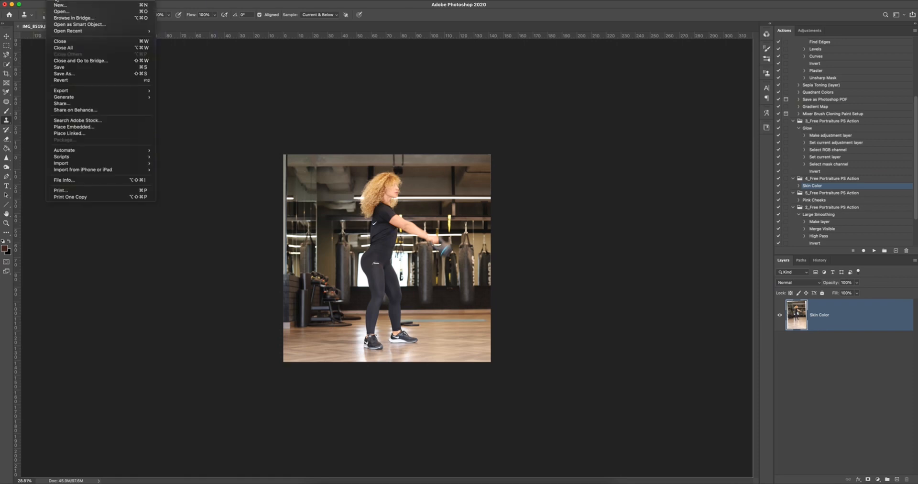
click(62, 74)
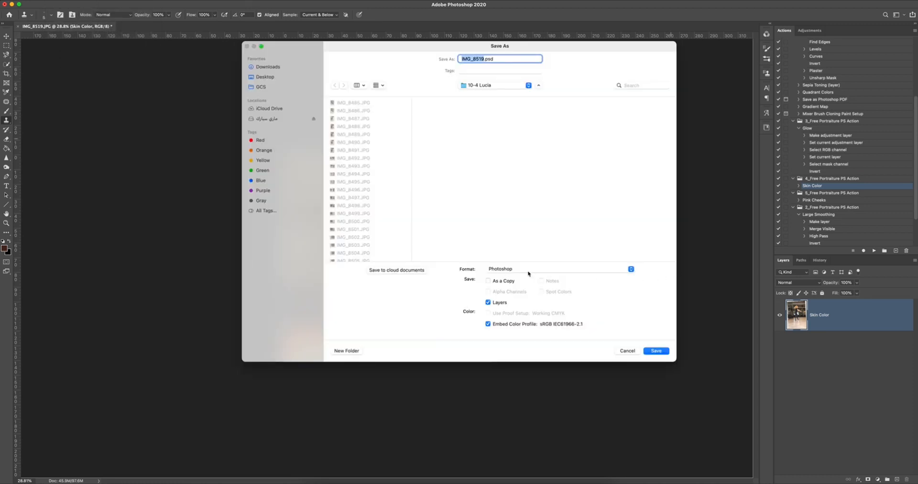
click(529, 273)
click(503, 318)
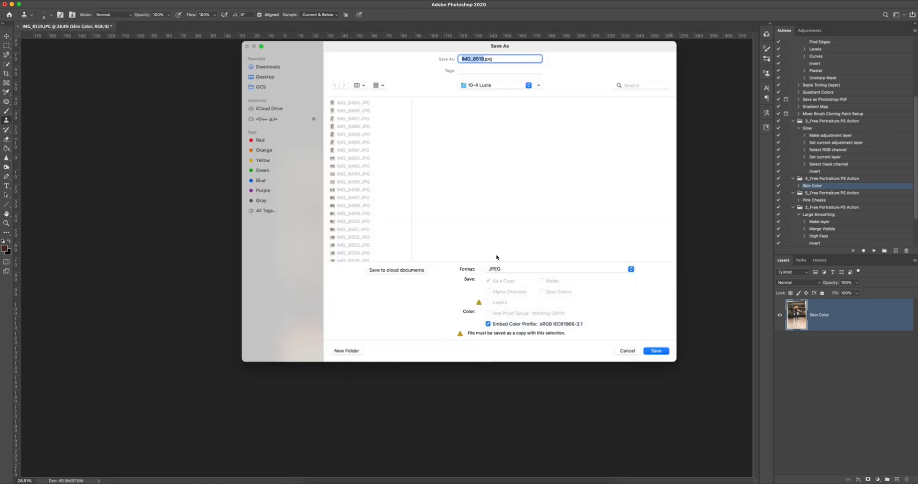
click(269, 120)
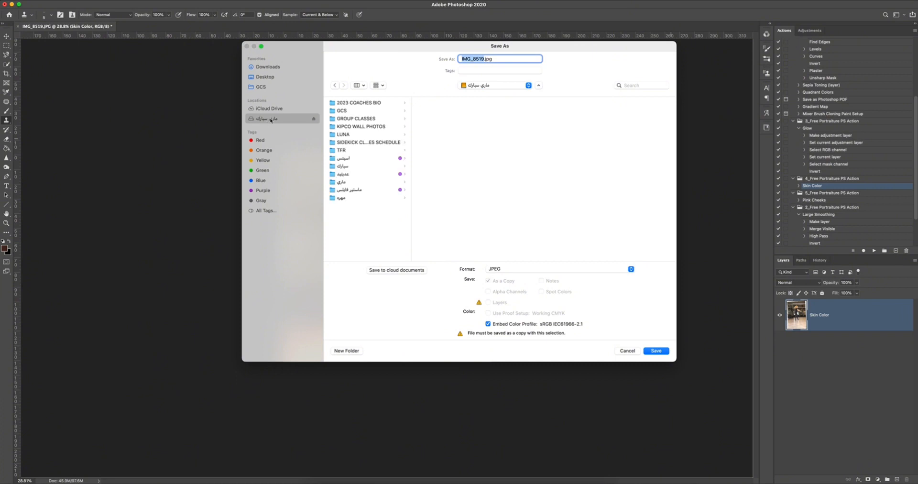
click(347, 176)
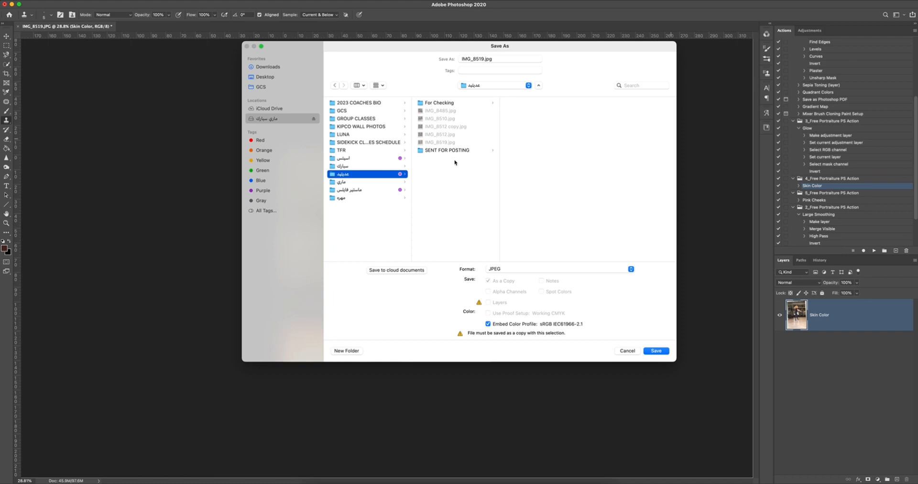
click(662, 354)
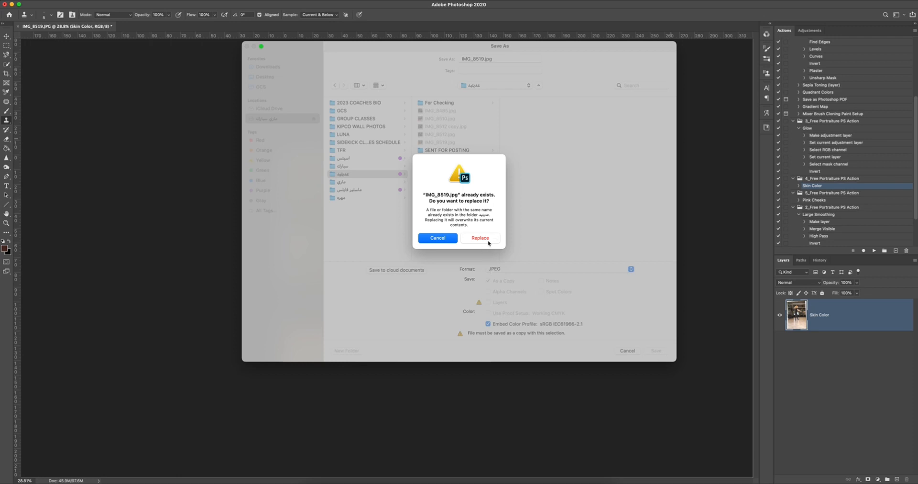
click(480, 238)
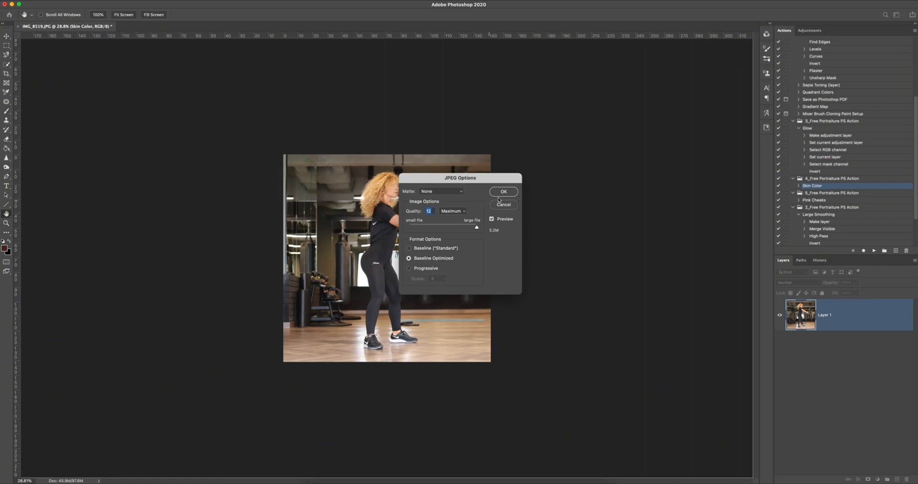
click(504, 192)
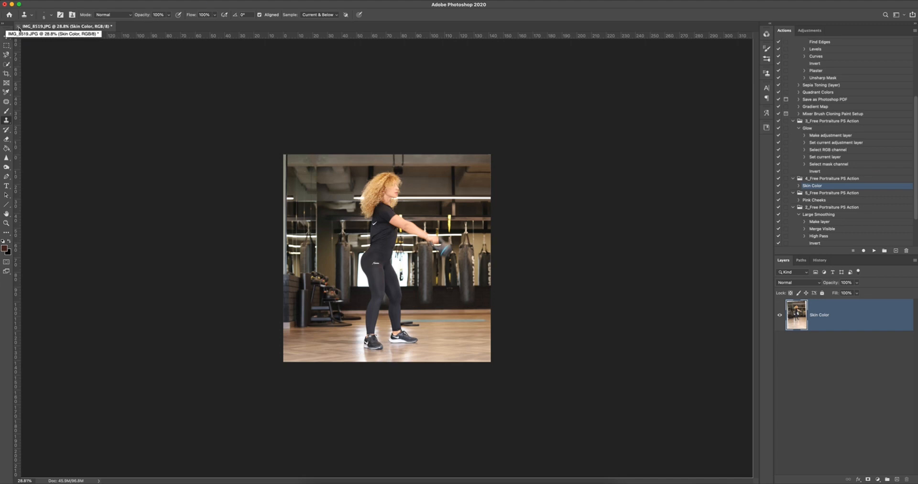
Close the IMG_8519.JPG document without saving its changes and minimize the Photoshop window.
click(19, 28)
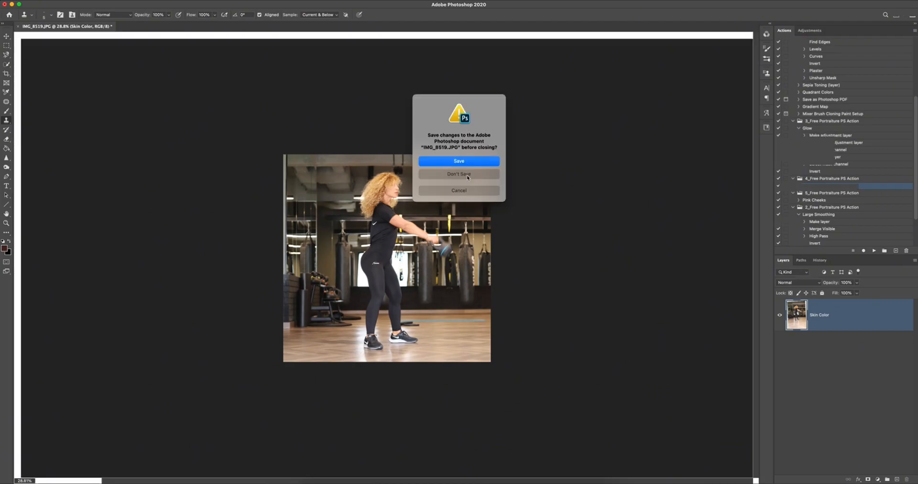
click(467, 177)
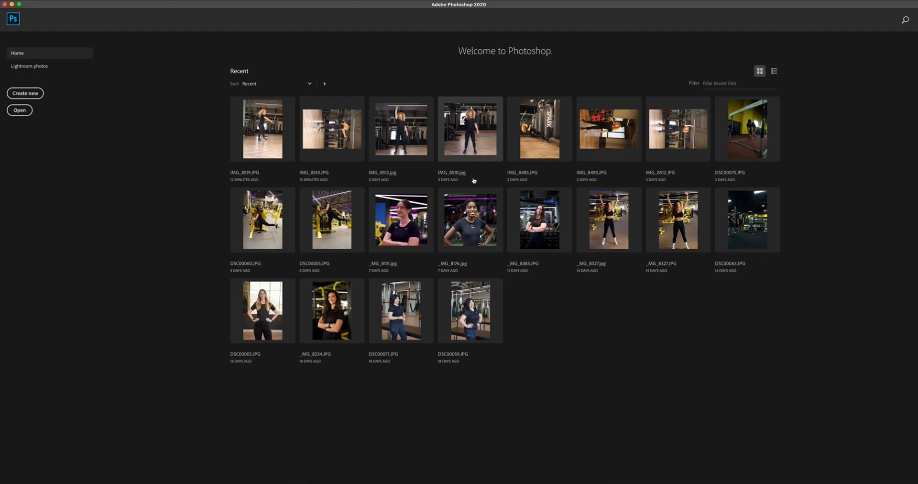
click(12, 5)
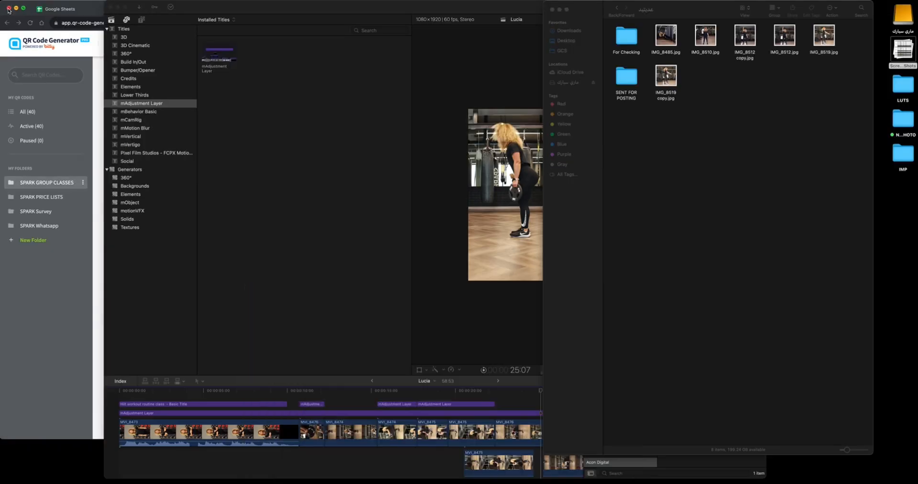
Switch to the Finder window of the عديتيد folder and open a quick preview of IMG_8519 copy.jpg.
drag(675, 6, 582, 7)
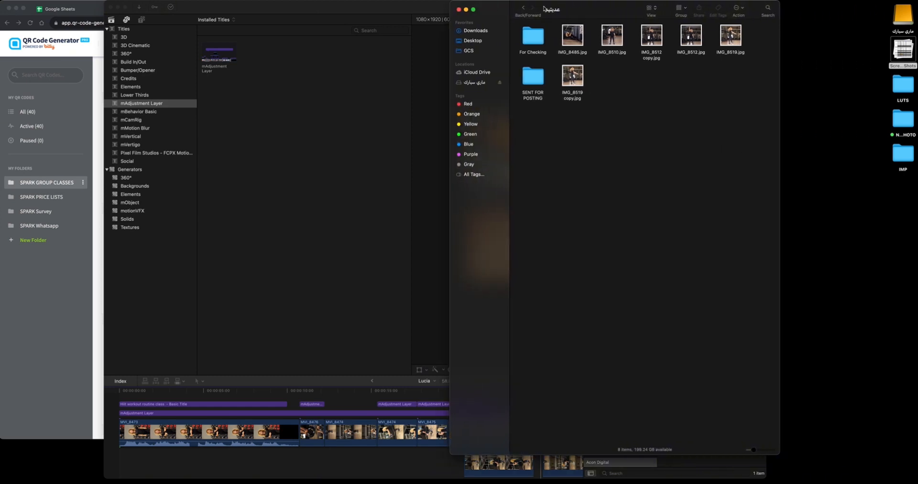
click(580, 83)
key(space)
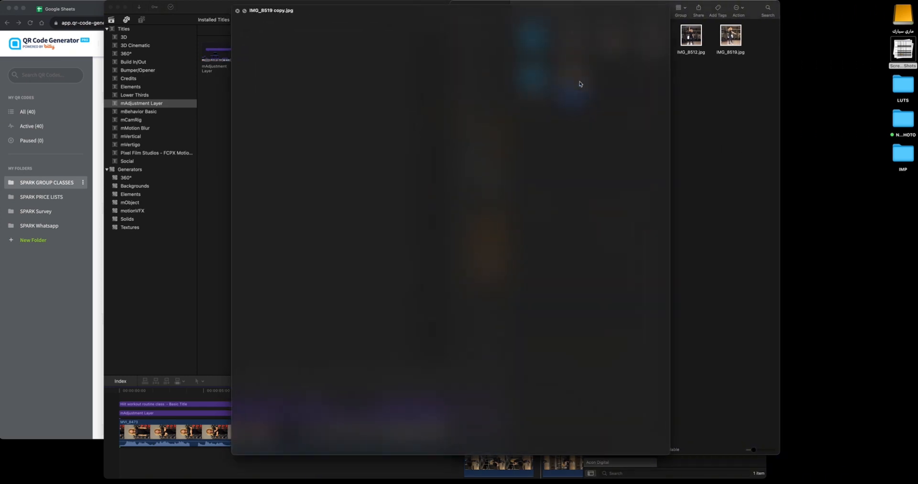